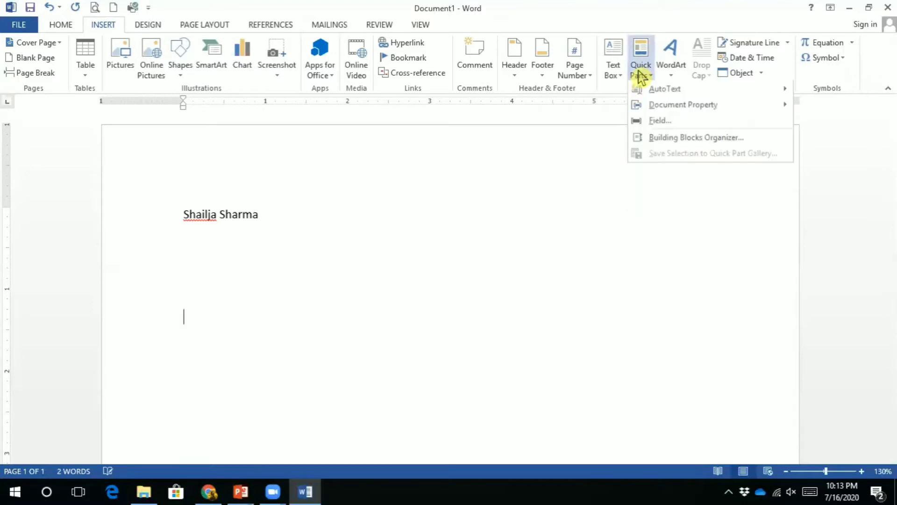
click(640, 73)
Insert the Author document property on a new line, showing the author's full name
click(640, 75)
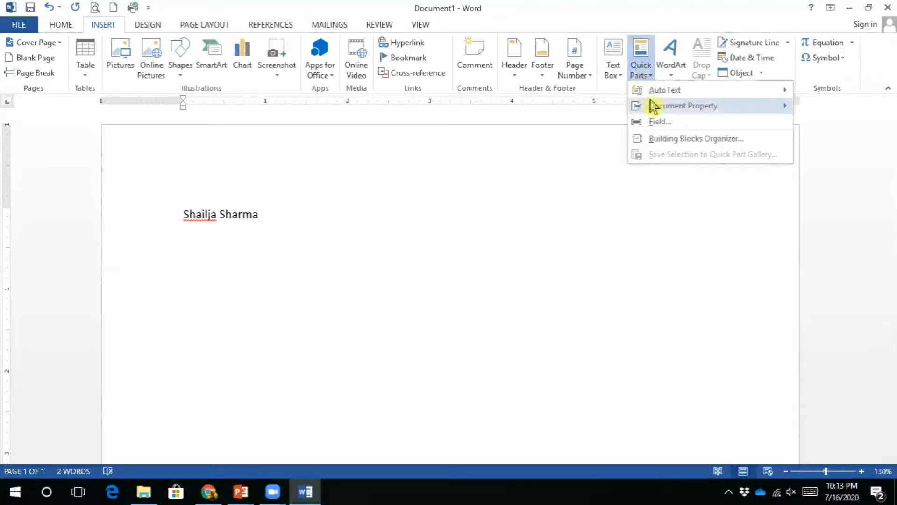
mouse_move(651, 112)
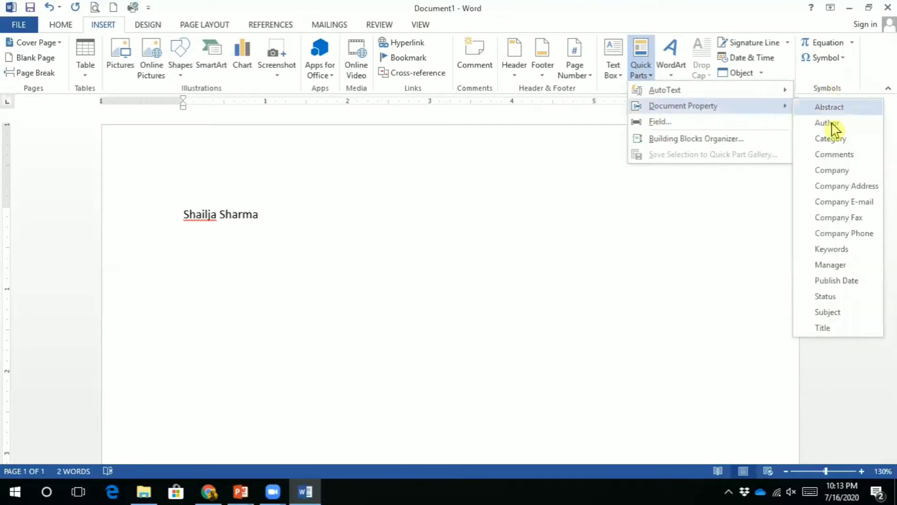
click(813, 124)
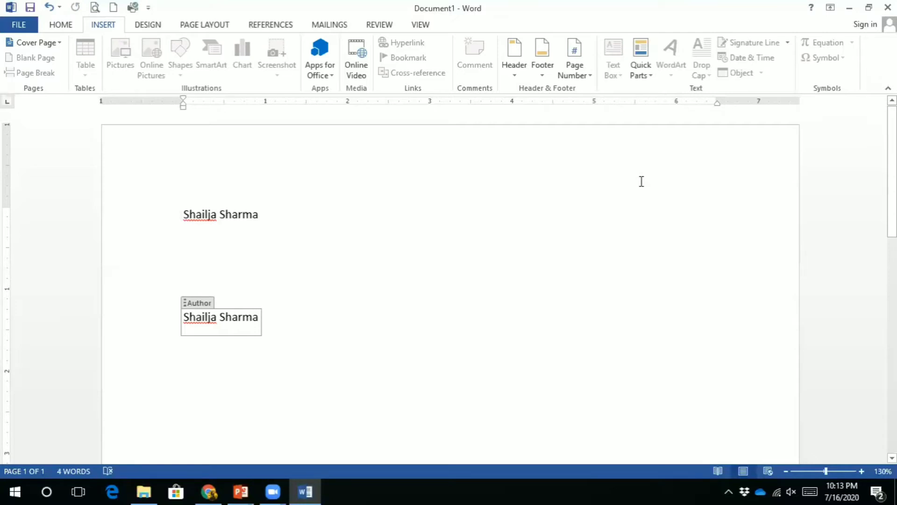
key(Right)
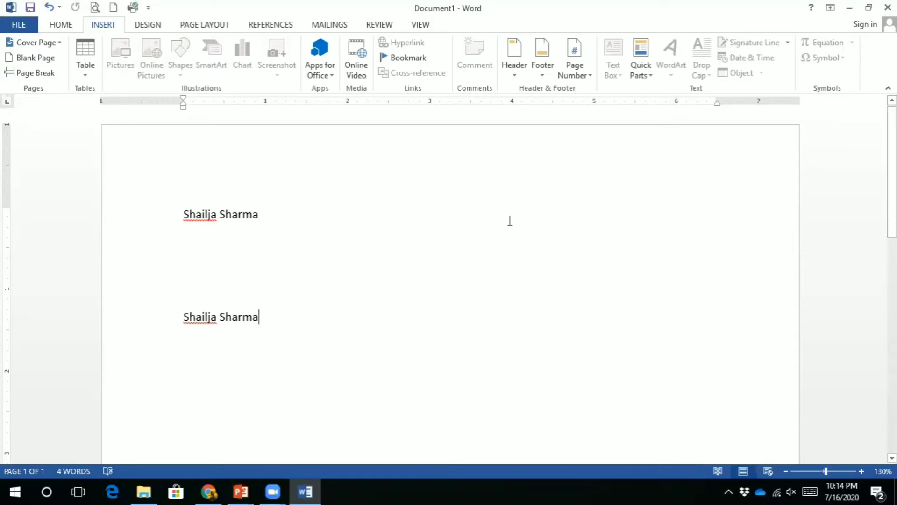
Trim the Author property down to the first name, then place the caret on the empty middle line
click(259, 318)
key(BackSpace)
key(BackSpace)
key(BackSpace)
key(BackSpace)
key(BackSpace)
key(BackSpace)
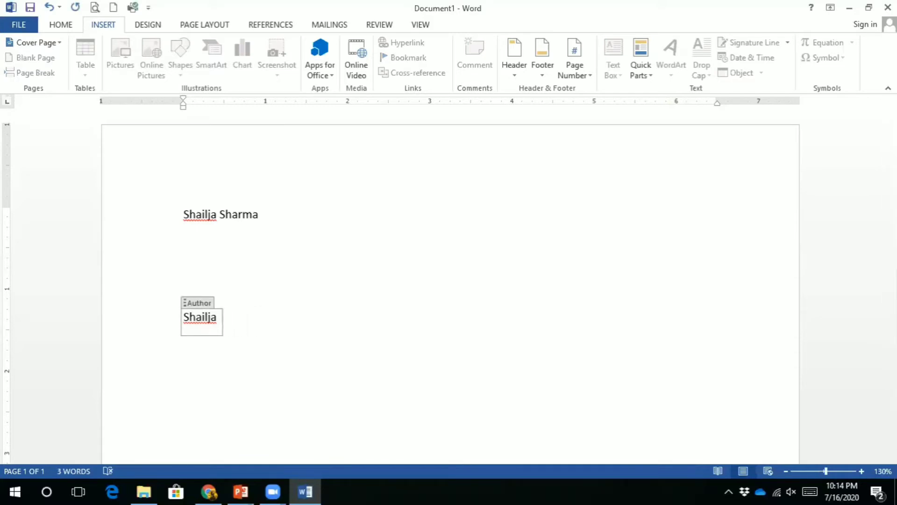
click(258, 318)
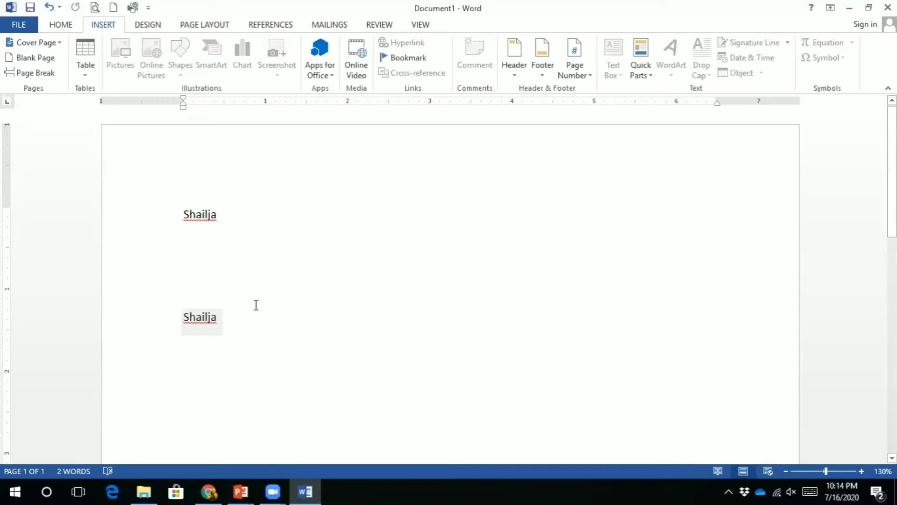
click(217, 266)
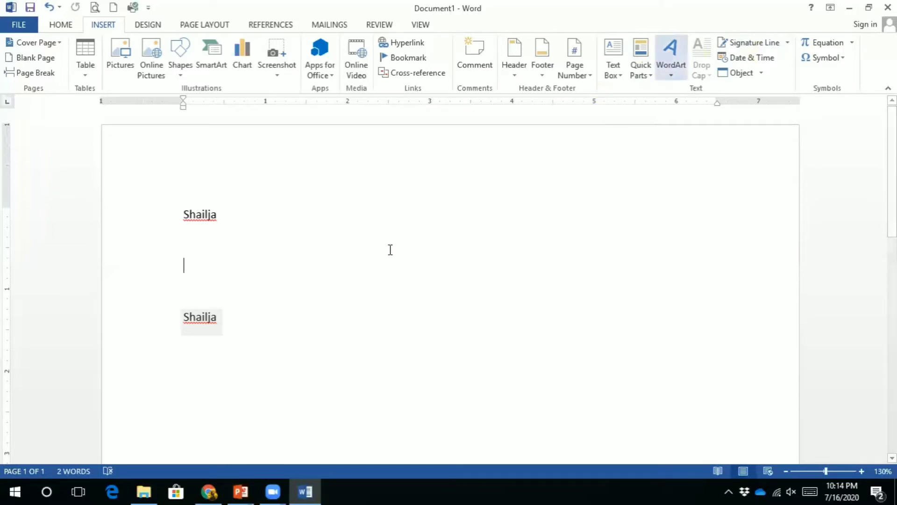
Delete the name lines and add Gradient Fill Blue Reflection WordArt reading 'SRBPS ONLINE CLASSES'
drag(276, 325, 198, 191)
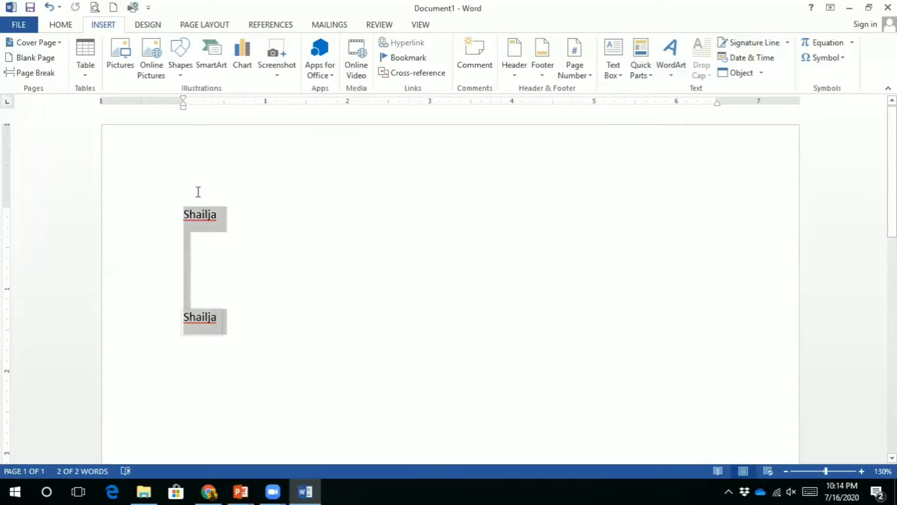
key(Delete)
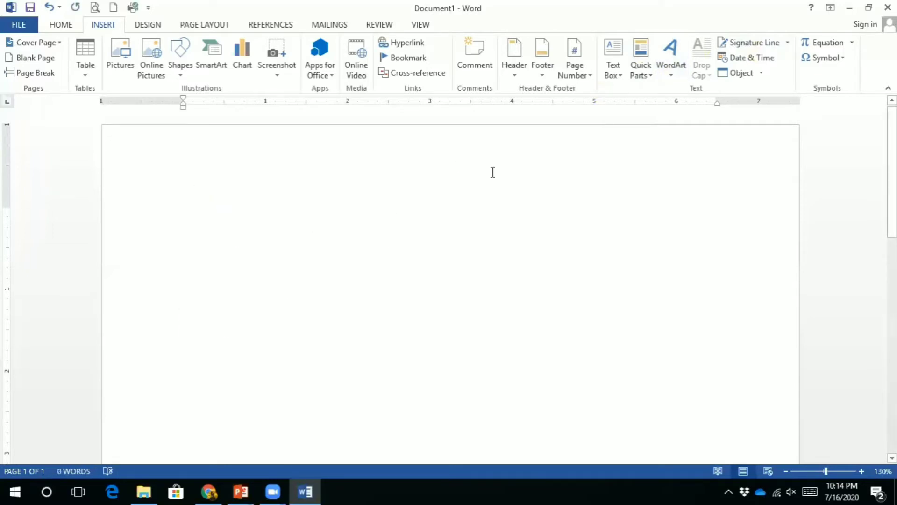
click(675, 74)
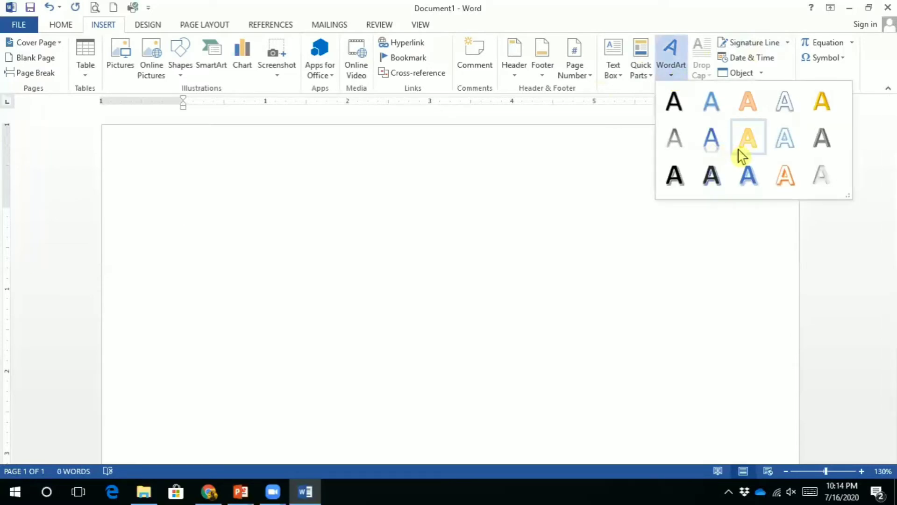
click(713, 150)
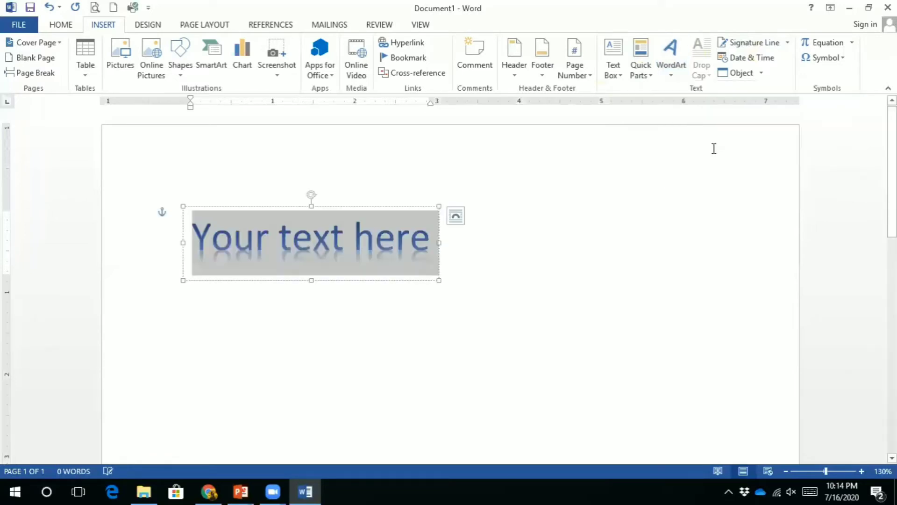
text(SR)
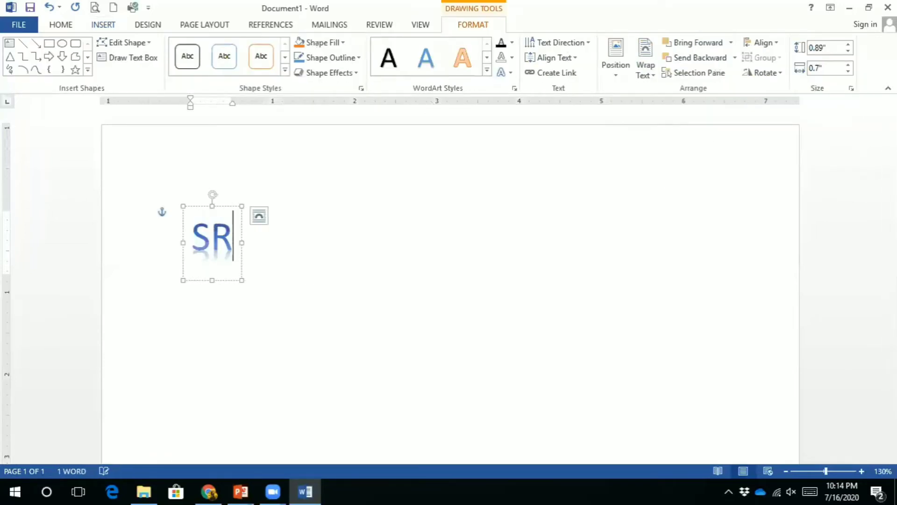
text(BPS )
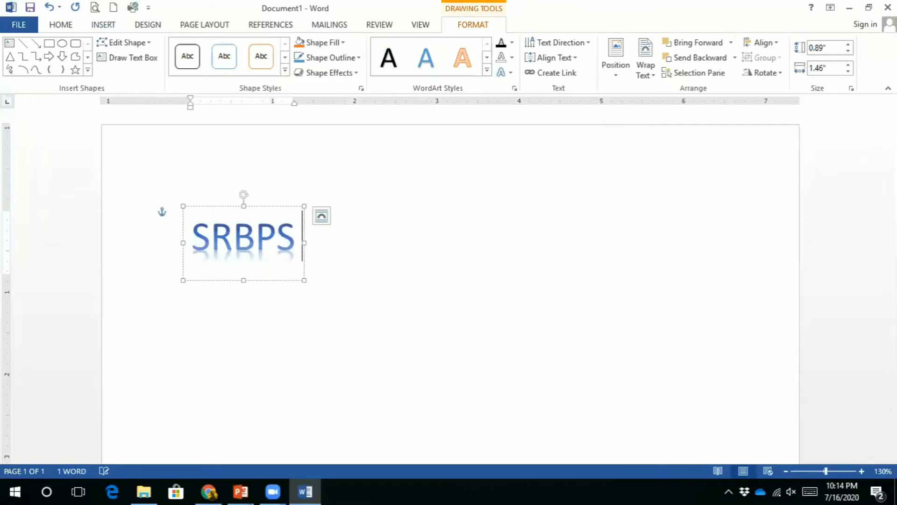
text(ONLIN)
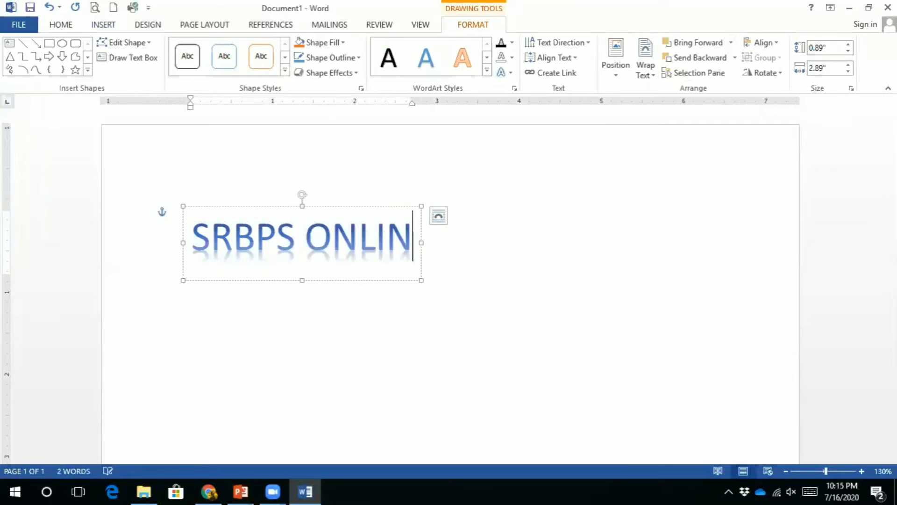
text(E CLAS)
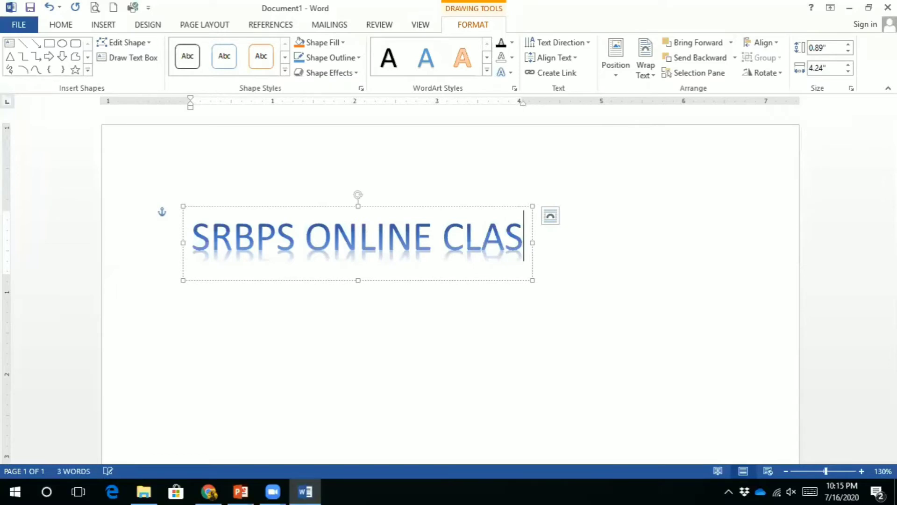
text(SES)
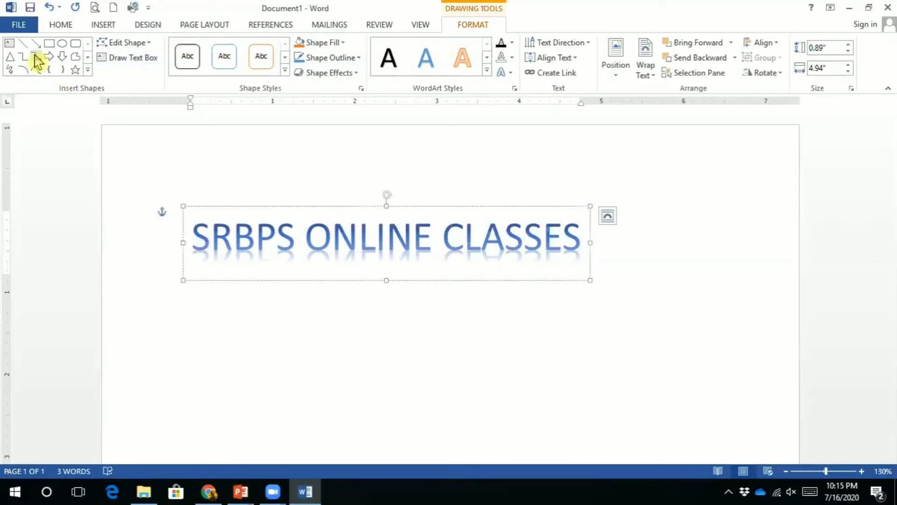
Select the entire 'SRBPS ONLINE CLASSES' WordArt text and bring up its Text Fill colour choices
click(285, 70)
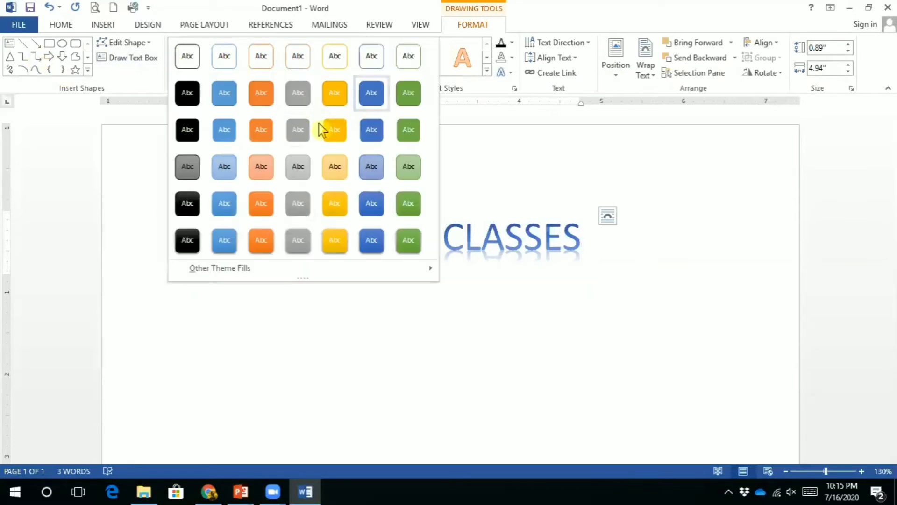
key(Escape)
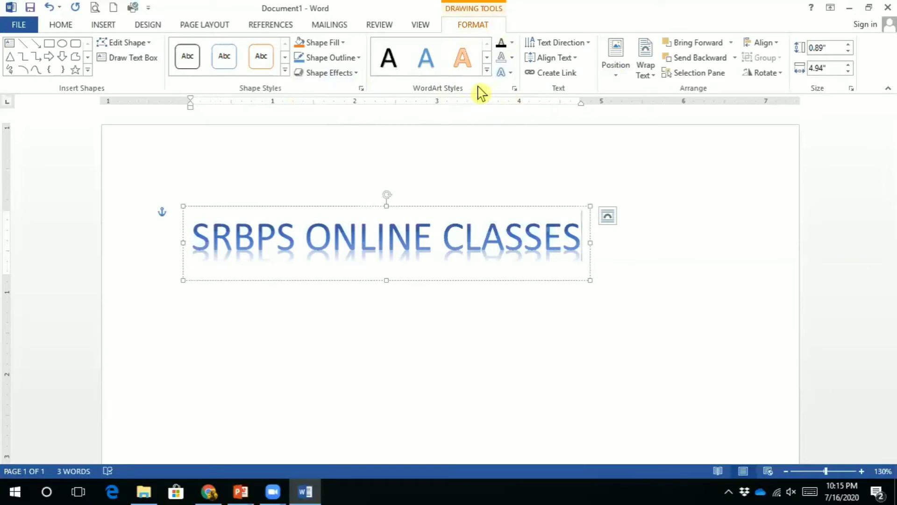
click(513, 46)
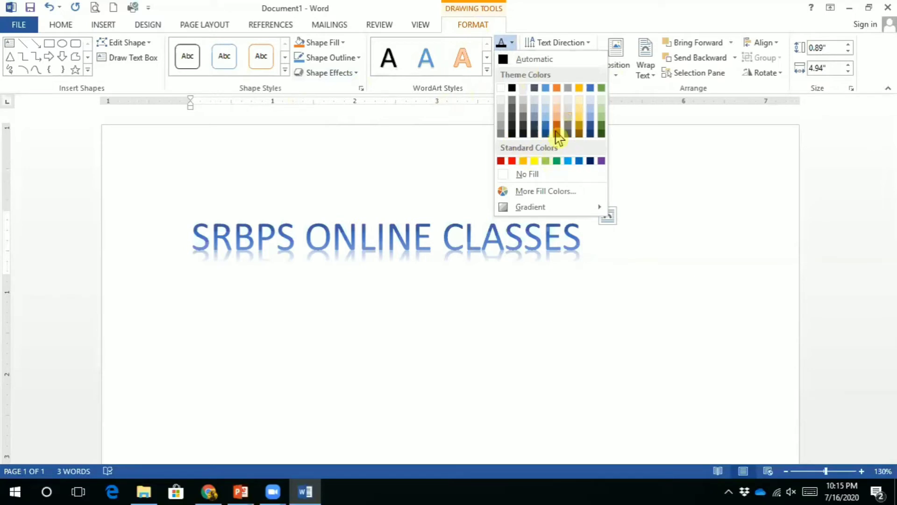
key(Escape)
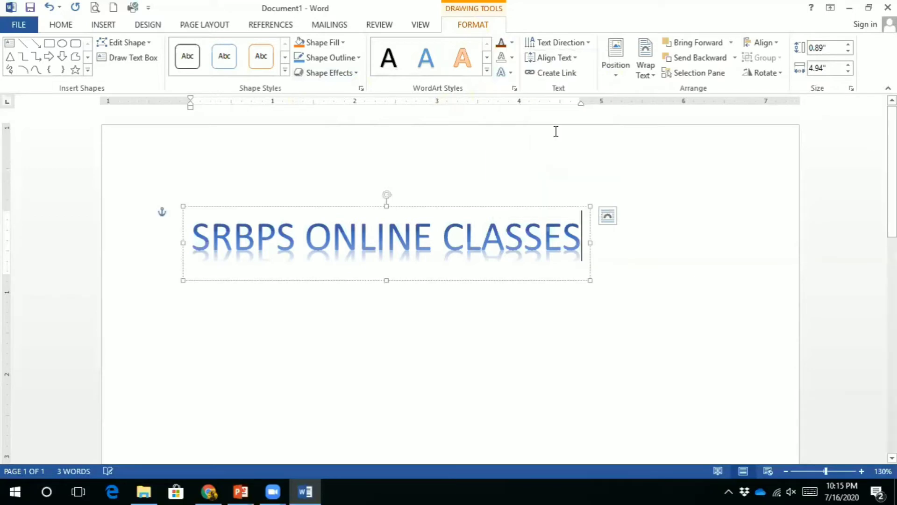
triple_click(565, 224)
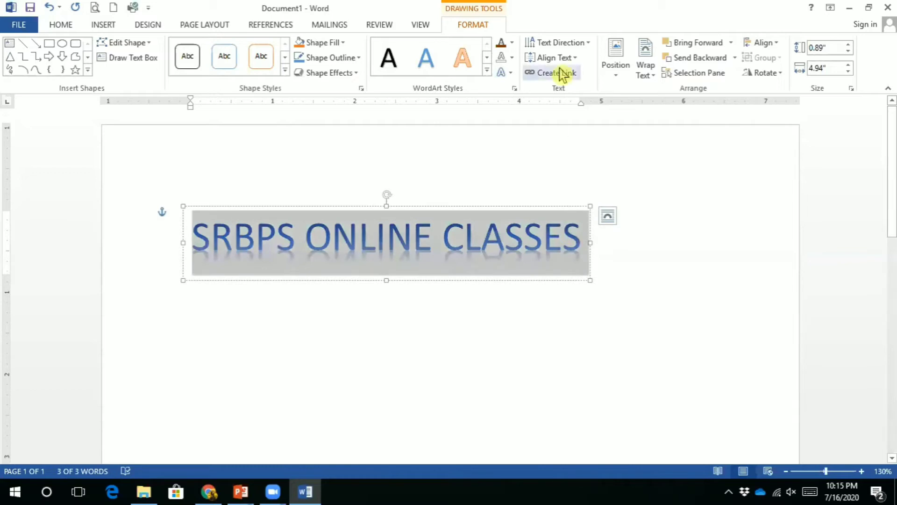
click(512, 43)
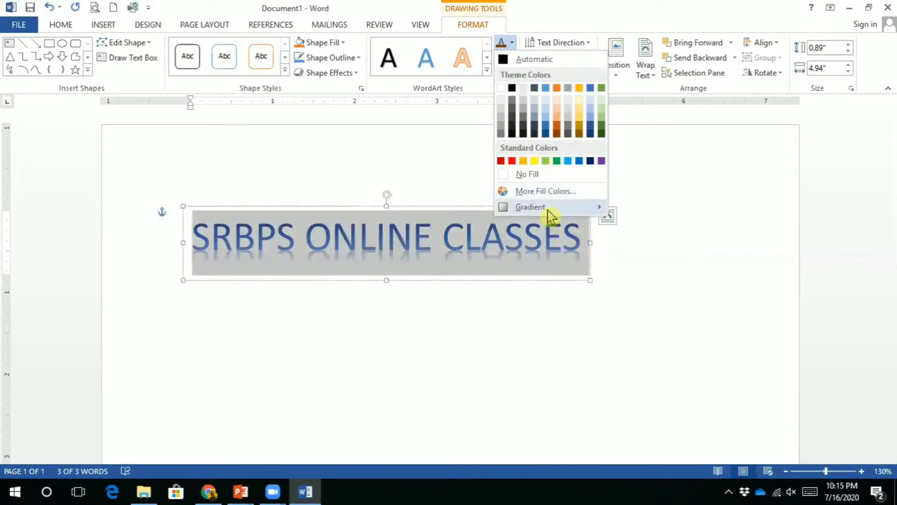
Give the WordArt lettering a dark orange text outline with 1½ pt weight
mouse_move(552, 213)
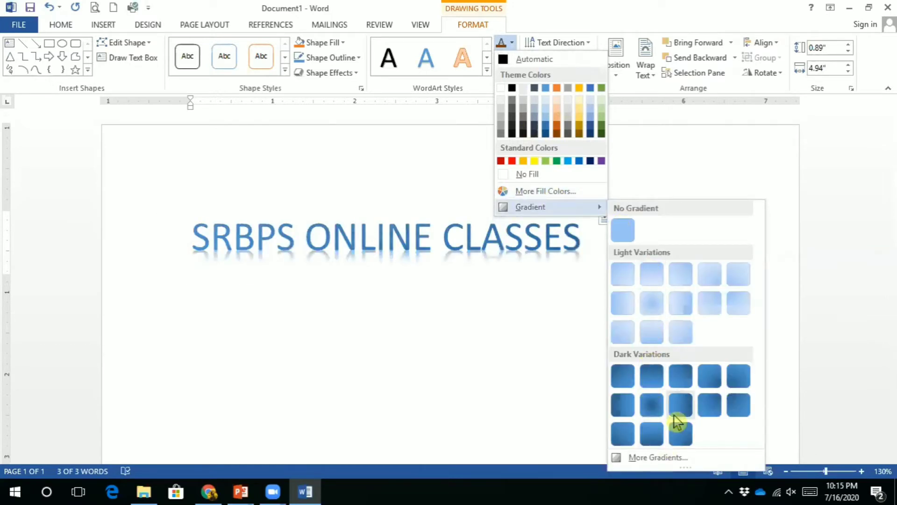
click(392, 132)
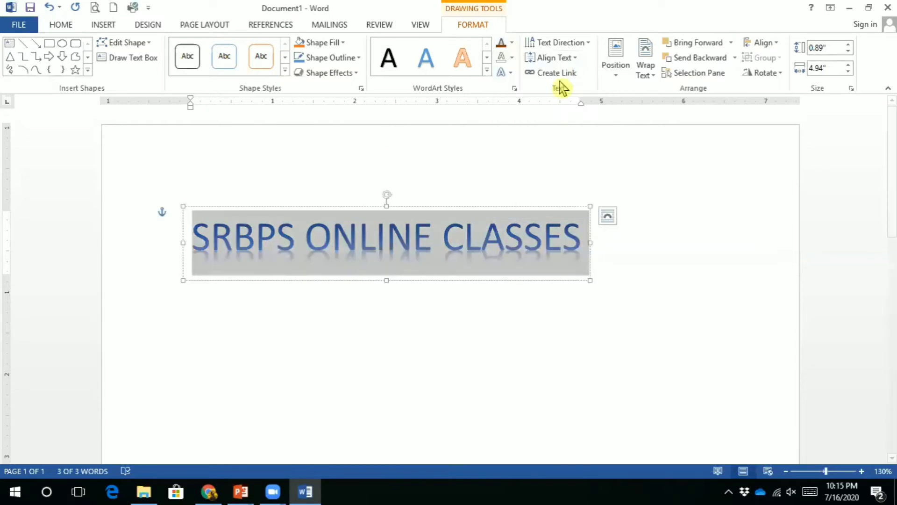
click(513, 57)
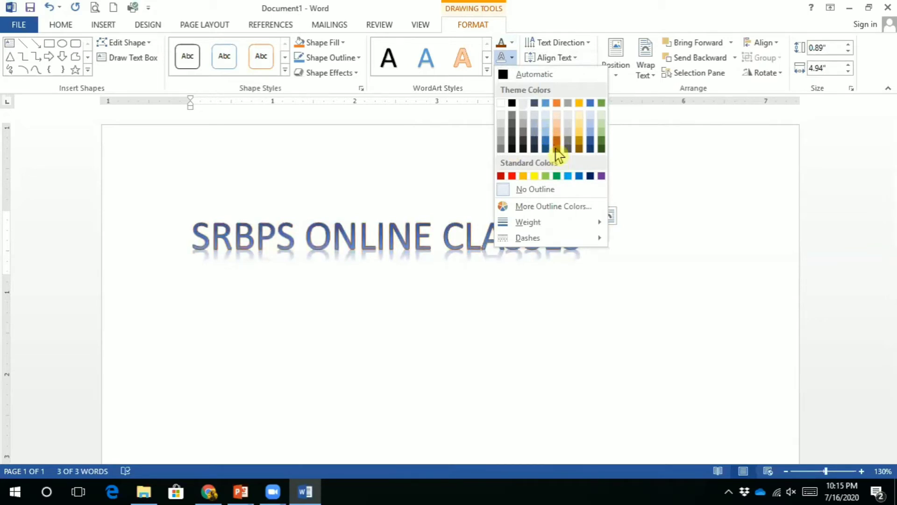
click(556, 148)
click(513, 58)
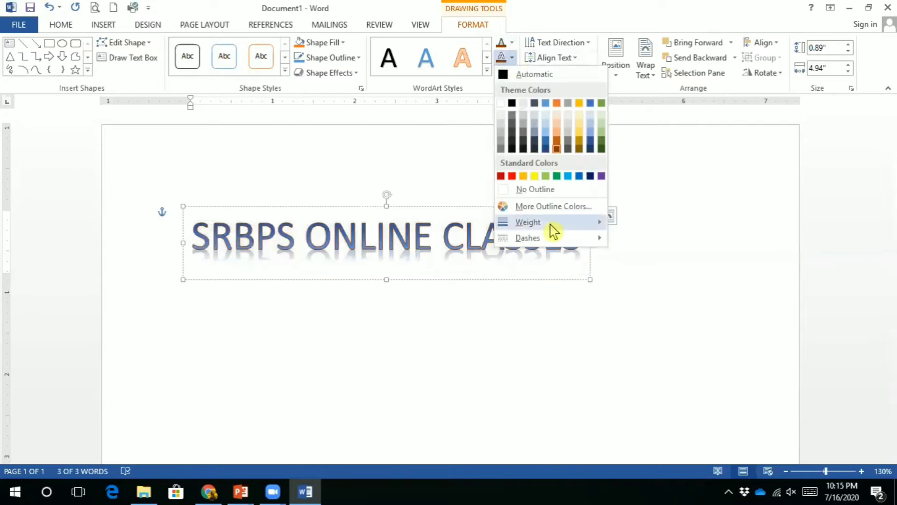
mouse_move(551, 223)
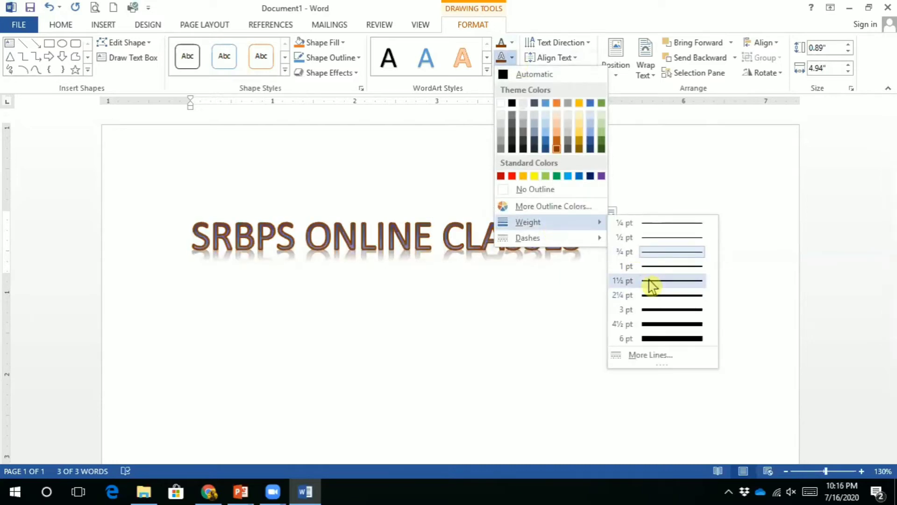
click(650, 281)
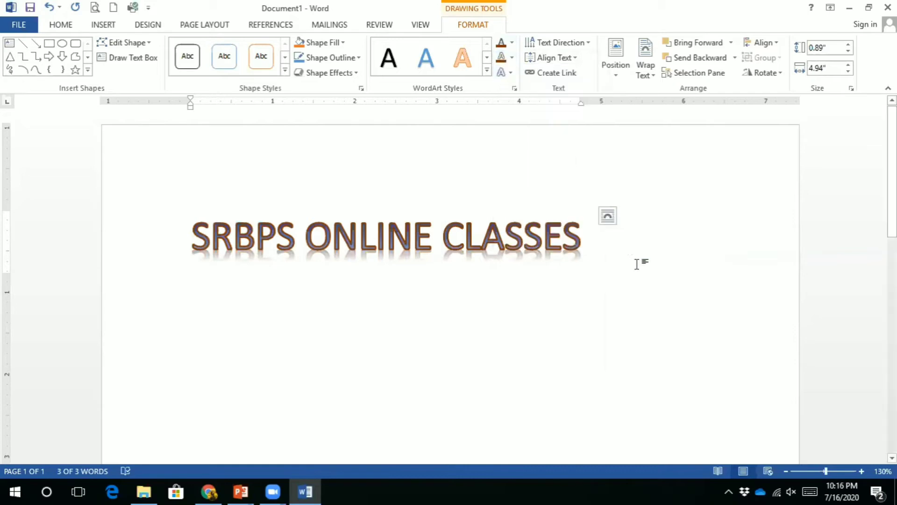
click(513, 58)
mouse_move(562, 243)
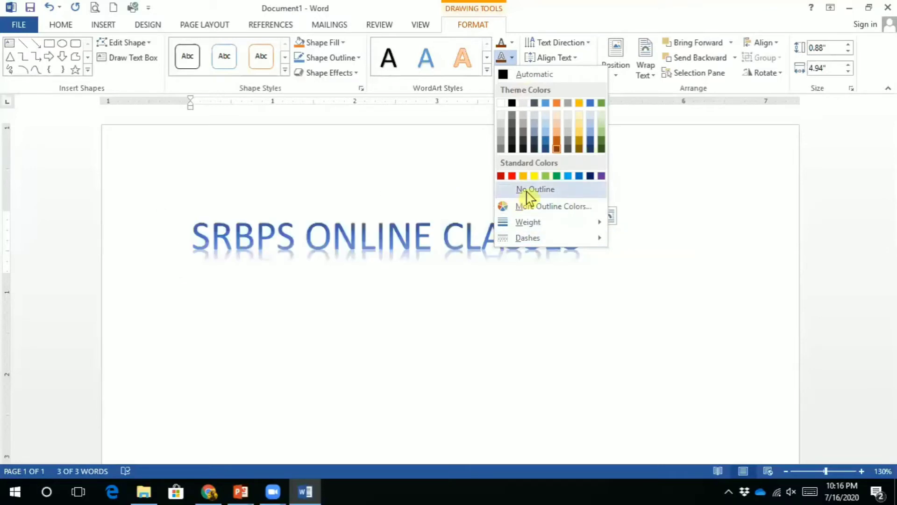
Apply the Circle follow-path transform to the WordArt and stretch its box to 1.81" tall
click(455, 147)
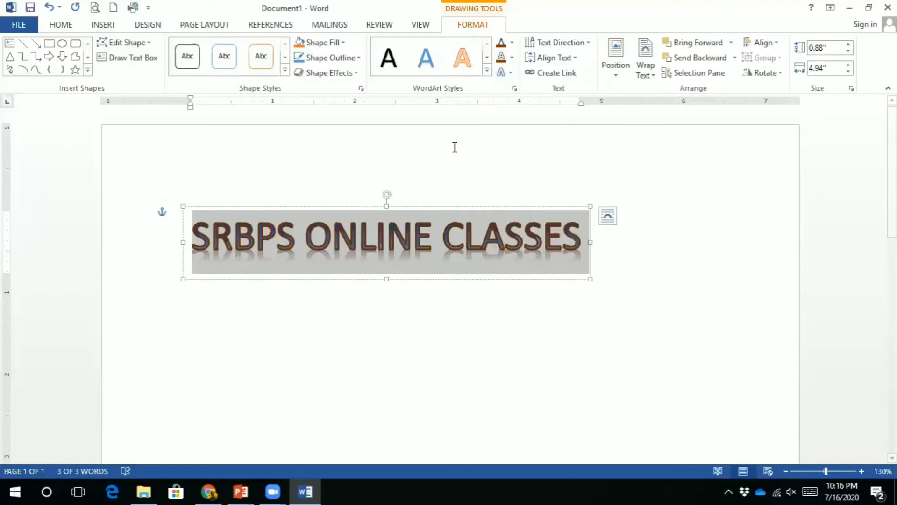
click(510, 75)
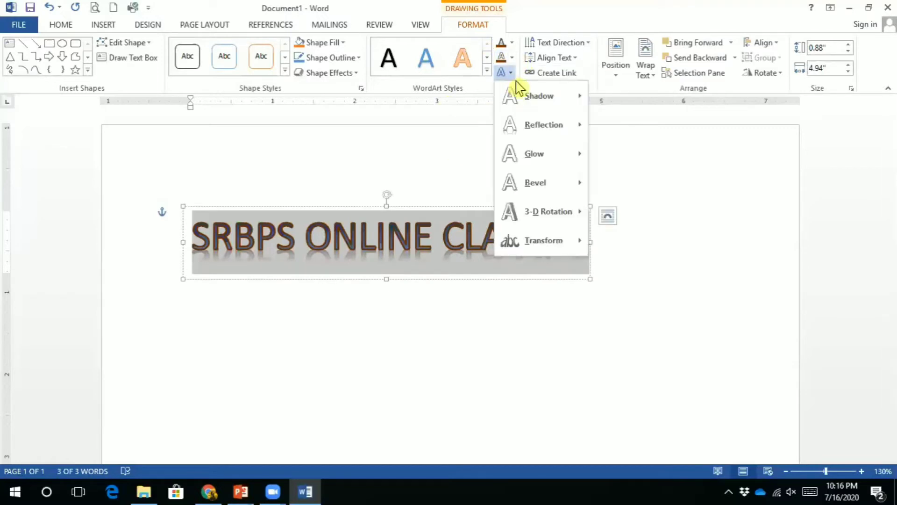
mouse_move(556, 134)
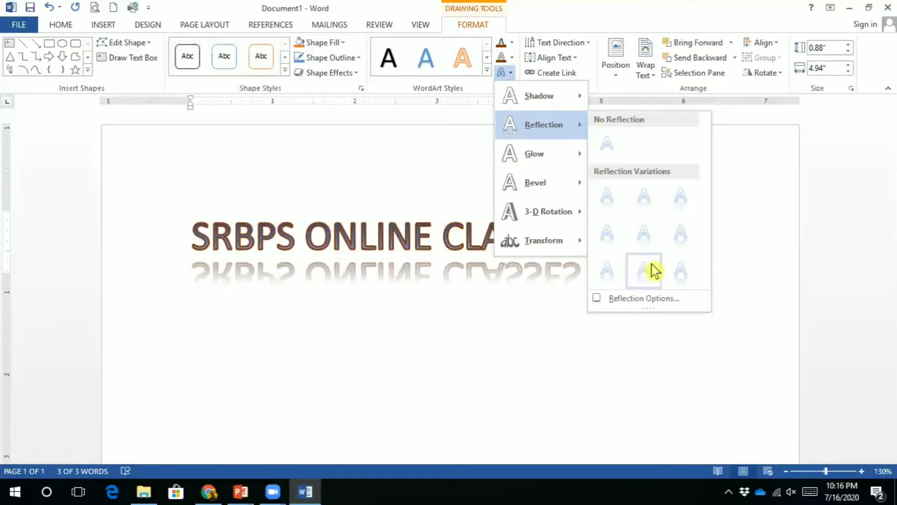
mouse_move(570, 163)
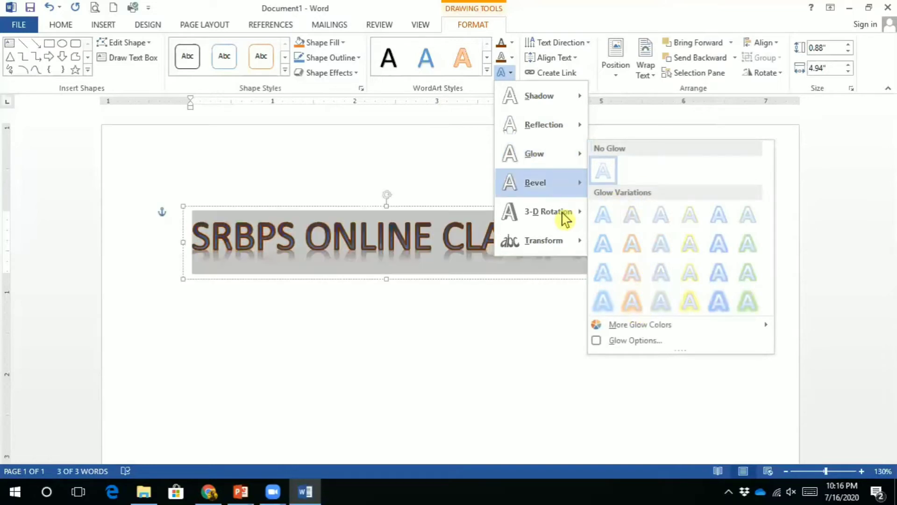
mouse_move(568, 213)
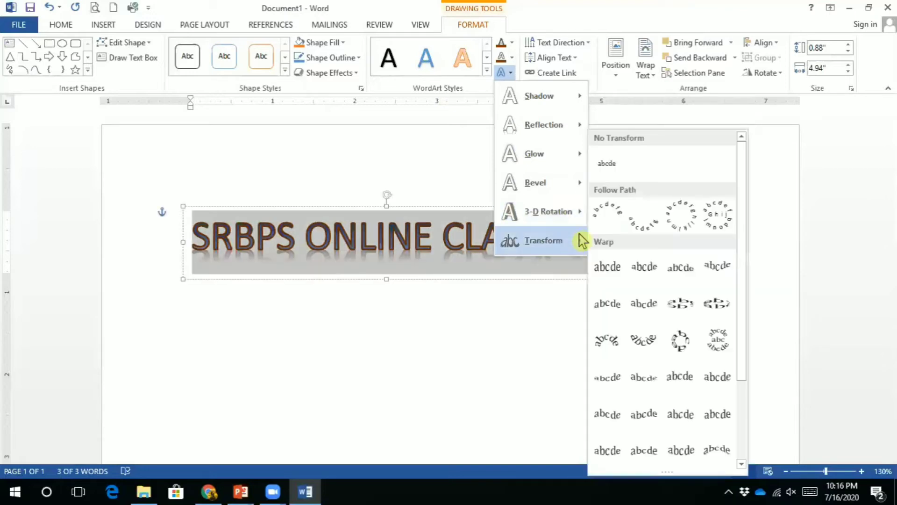
click(666, 220)
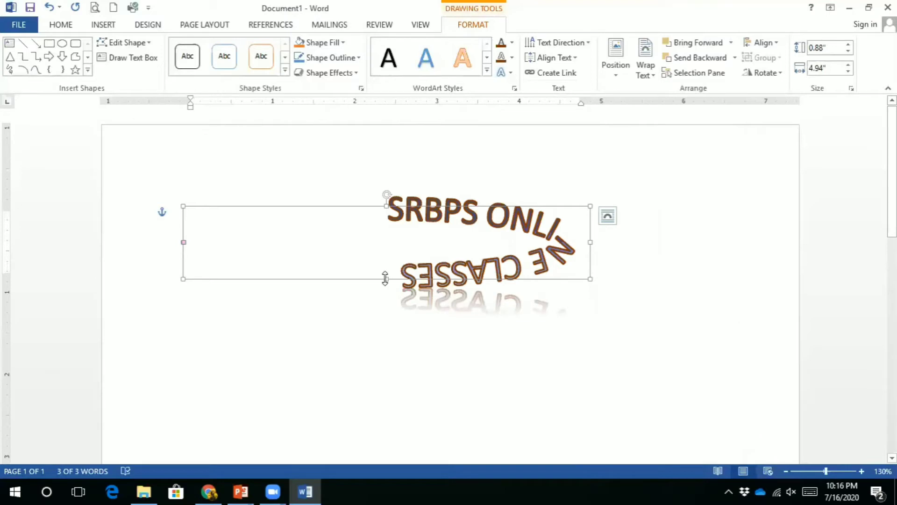
drag(387, 279, 389, 355)
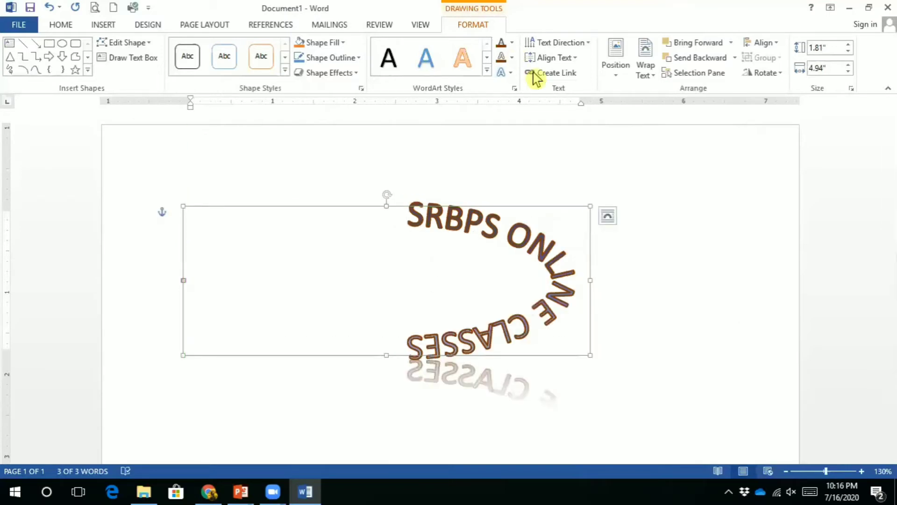
Append ' for 9th and 10th' after CLASSES in the curved WordArt and reselect the box
click(643, 187)
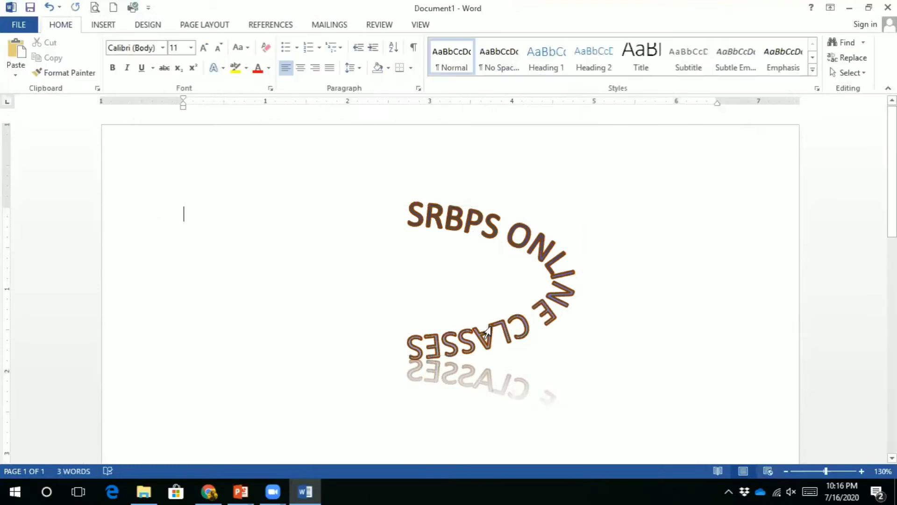
click(444, 357)
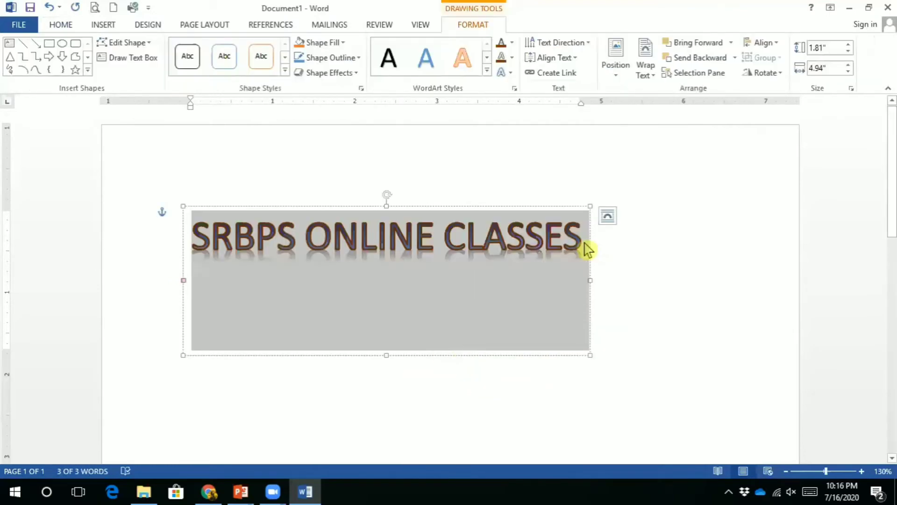
click(581, 242)
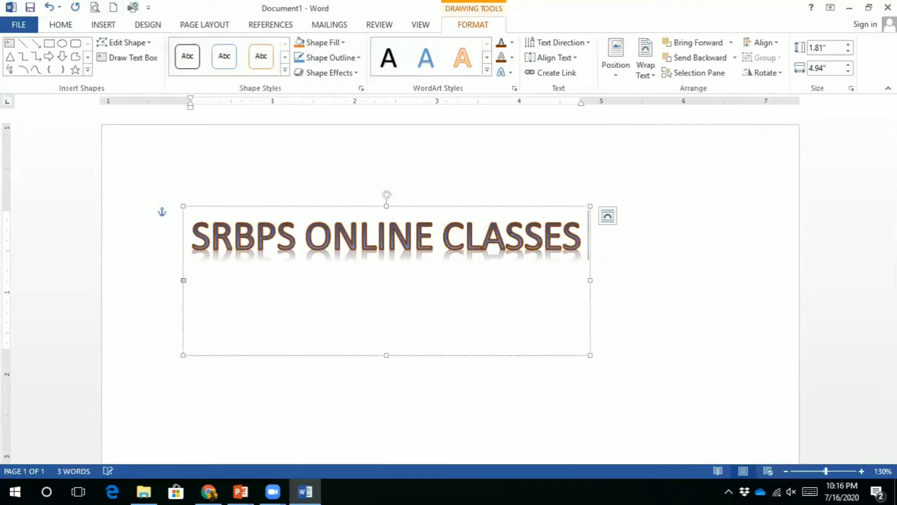
text(9t)
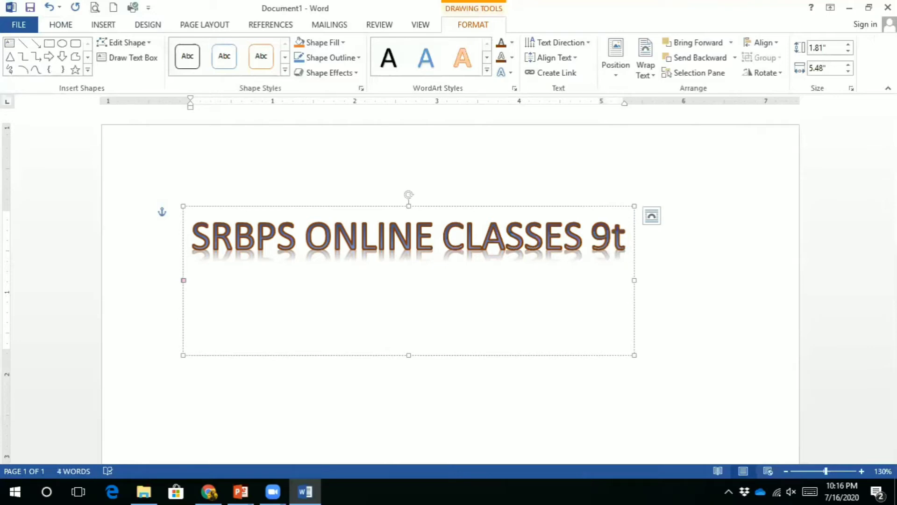
key(BackSpace)
key(BackSpace)
key(BackSpace)
text(for )
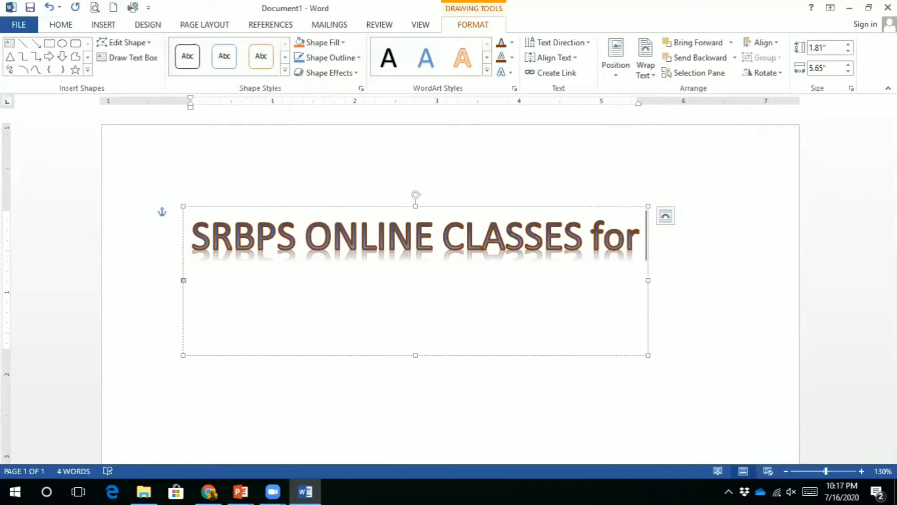
text(9t)
text(and 10)
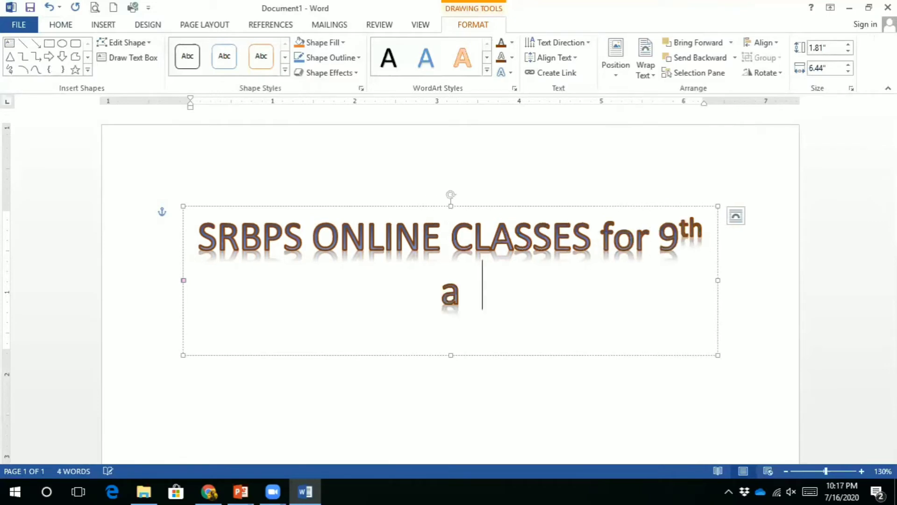
text(th)
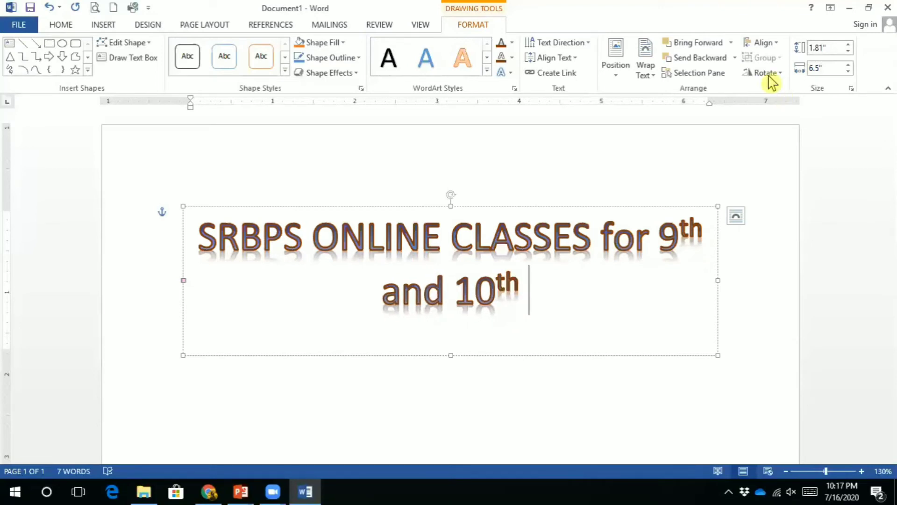
click(693, 168)
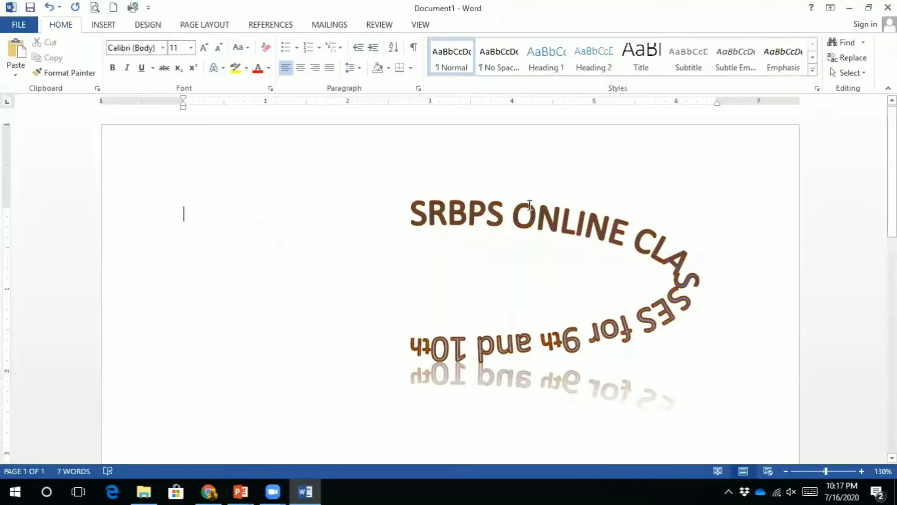
click(449, 206)
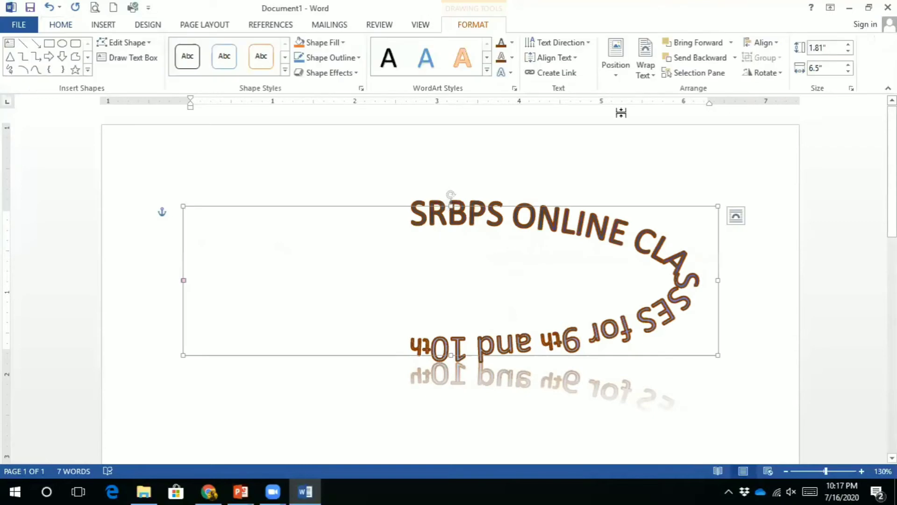
Reapply the Circle transform and resize the WordArt box to 2.33" × 3.27" so the title closes into an oval
click(503, 73)
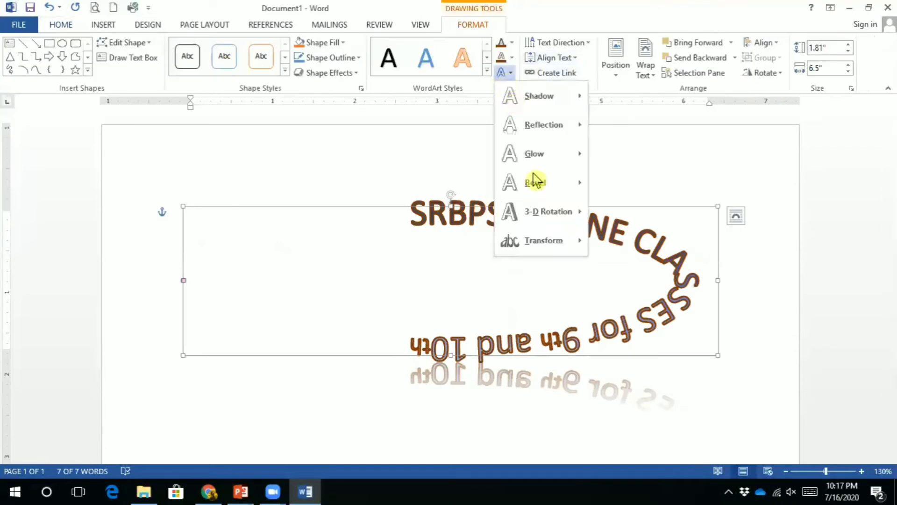
mouse_move(540, 240)
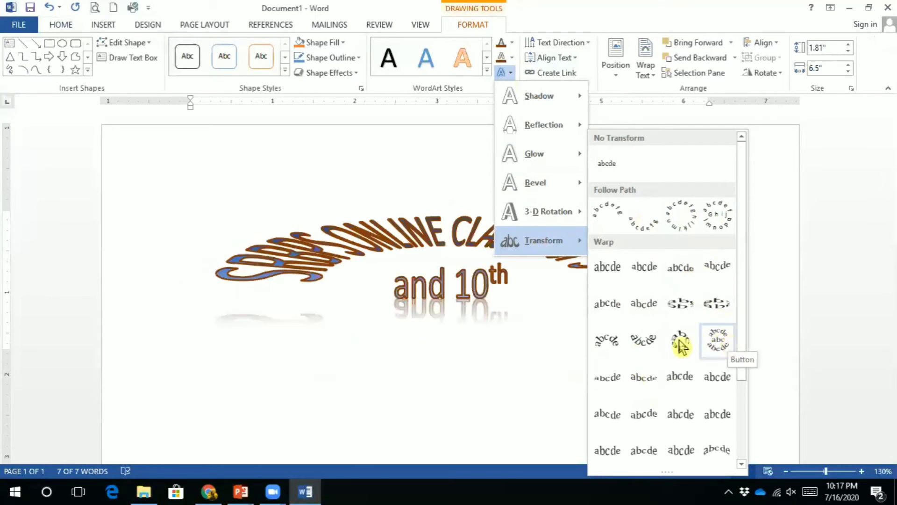
click(690, 217)
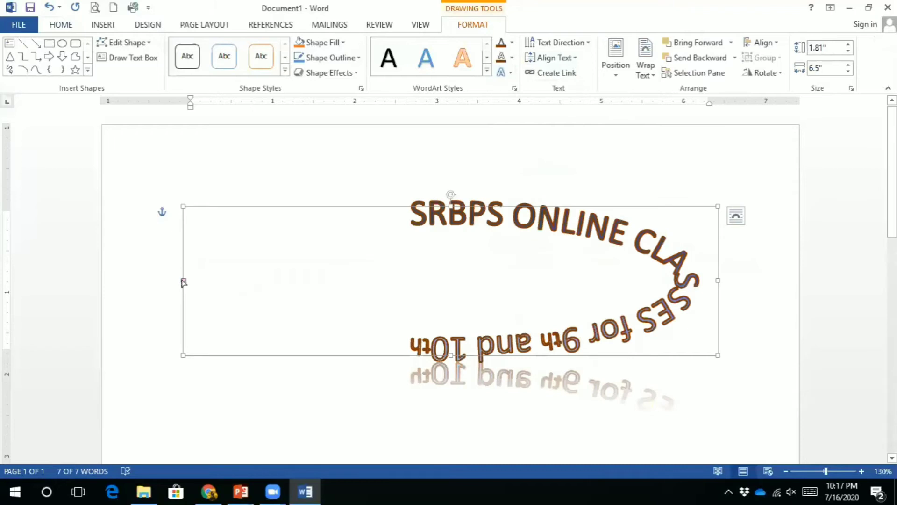
drag(183, 282, 291, 283)
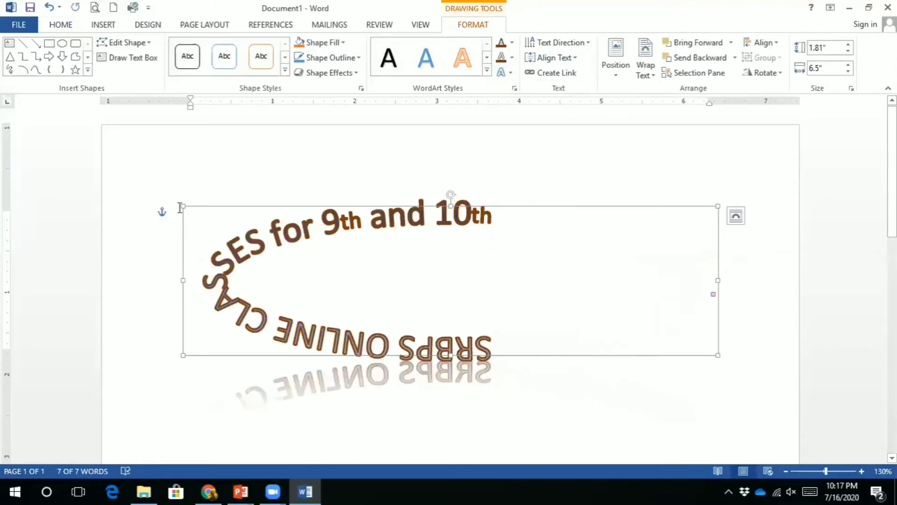
key(ctrl+z)
drag(182, 206, 449, 251)
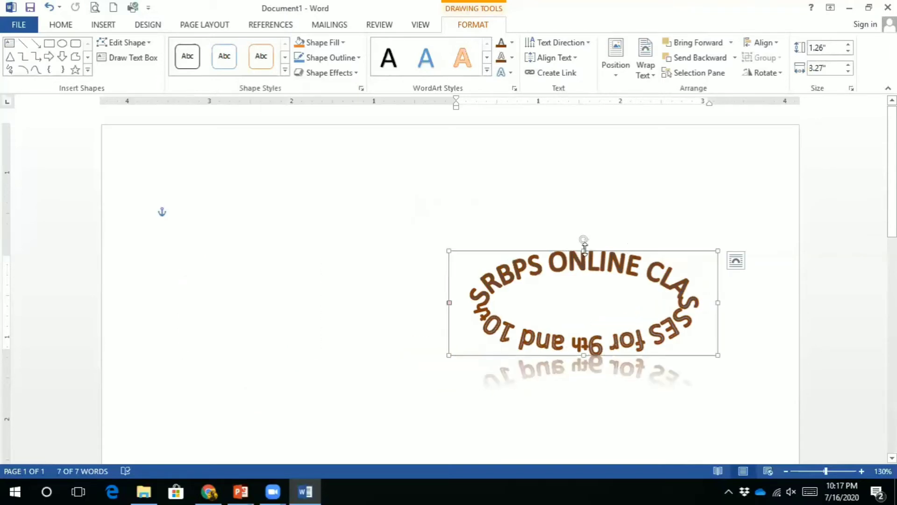
drag(583, 235, 582, 163)
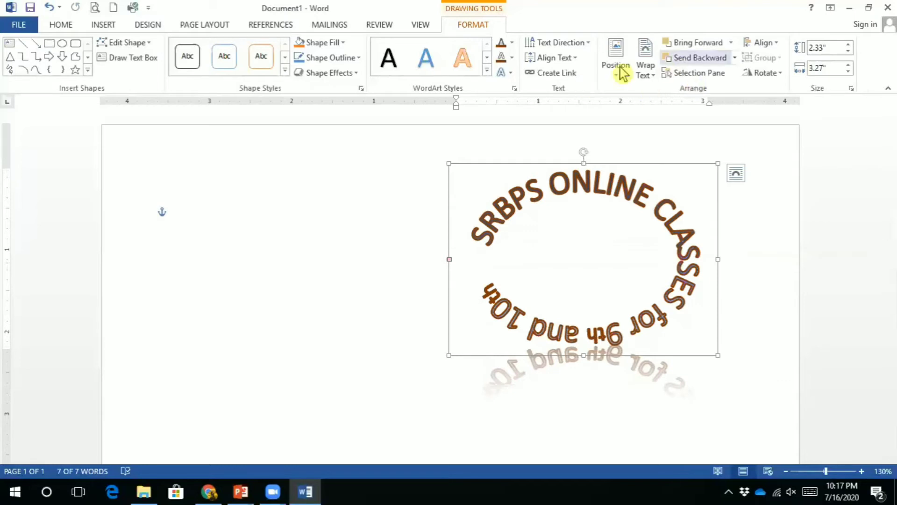
click(100, 26)
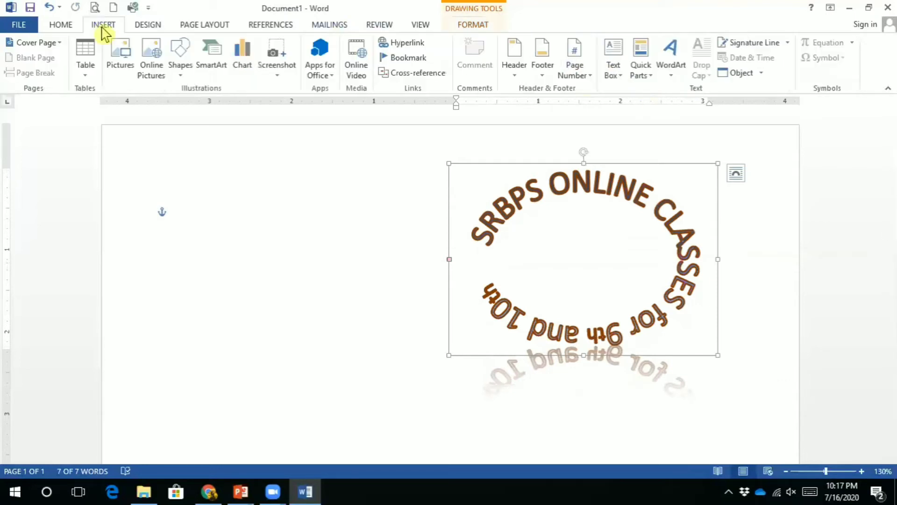
Clear the document and generate sample paragraphs with the =rand() formula
click(350, 294)
key(ctrl+a)
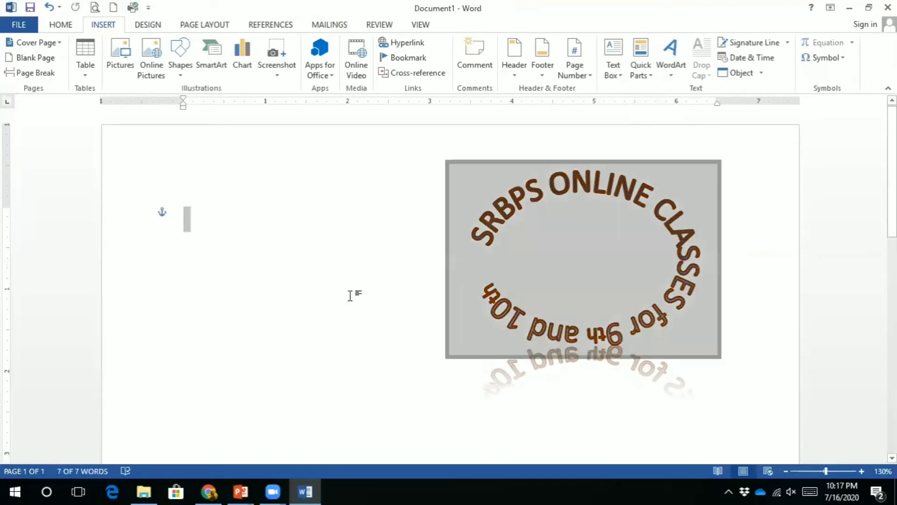
key(Delete)
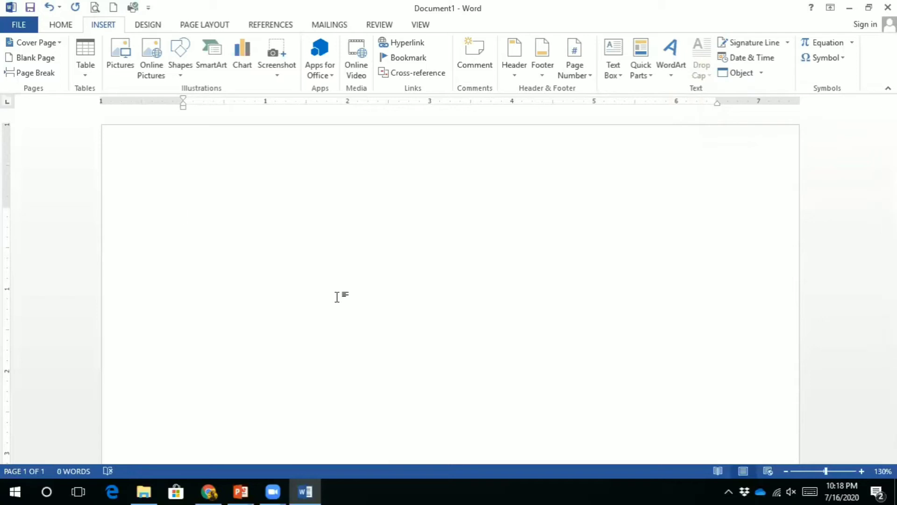
text(=rand())
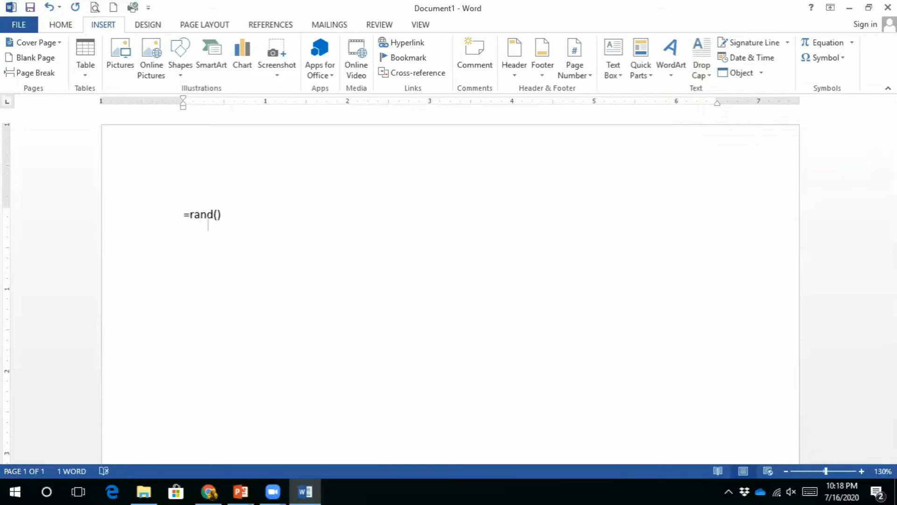
key(Return)
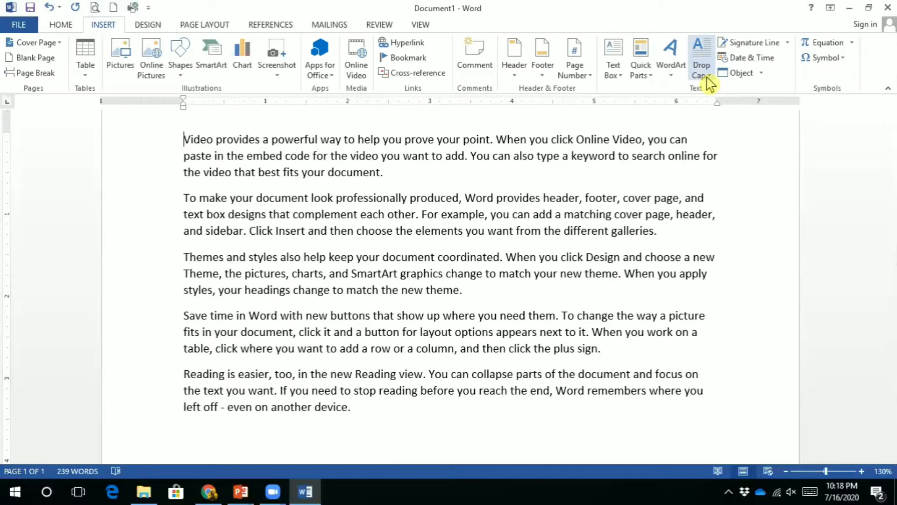
Regenerate the =rand() paragraphs in a larger font and move to the start of 'Video'
key(ctrl+z)
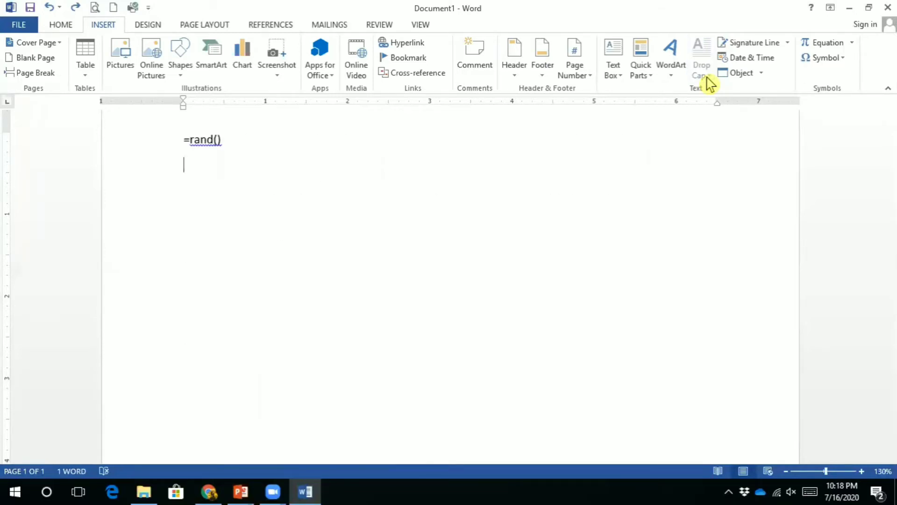
key(ctrl+a)
key(ctrl+shift+period)
key(ctrl+shift+period)
key(ctrl+shift+period)
key(ctrl+shift+period)
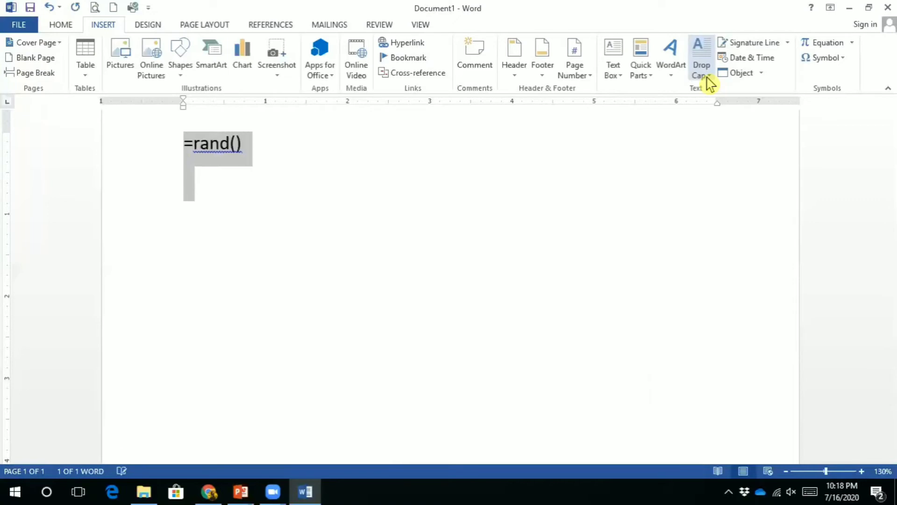
click(318, 163)
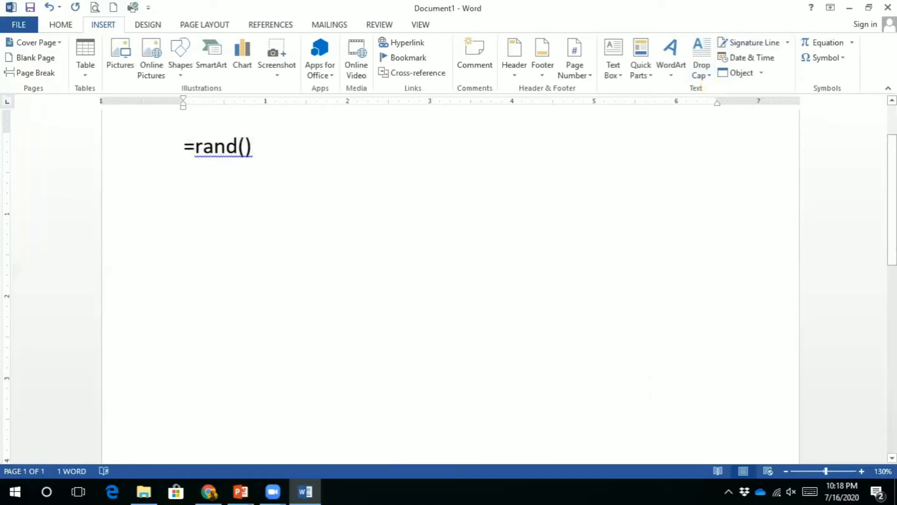
key(Return)
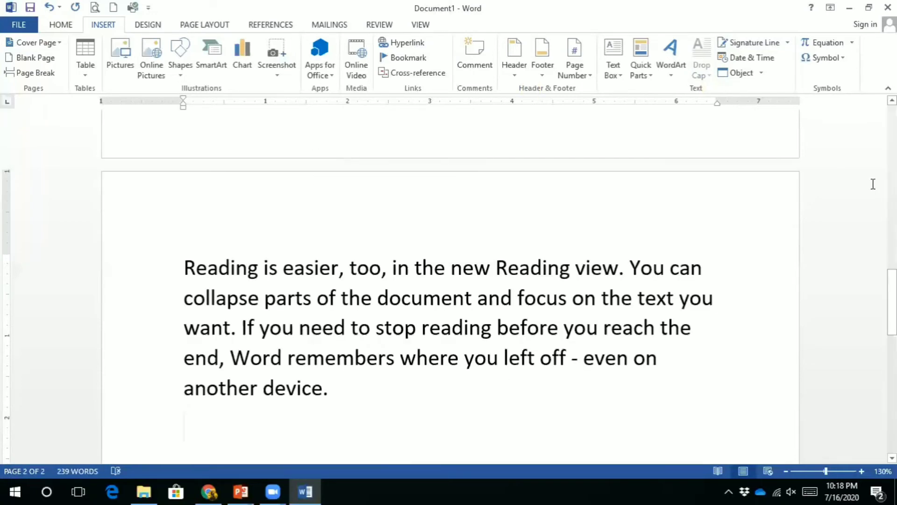
drag(892, 291, 891, 124)
click(185, 220)
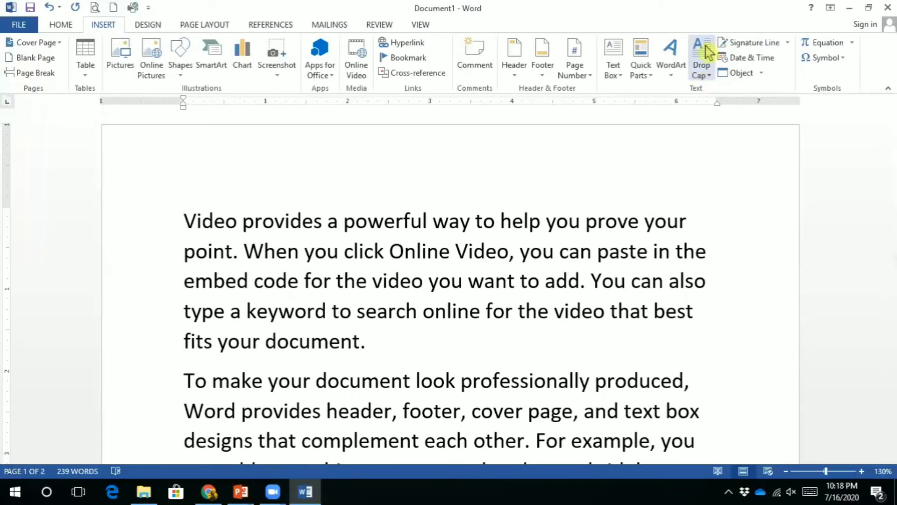
Make the opening V a Dropped drop cap, then try the In margin position
click(707, 78)
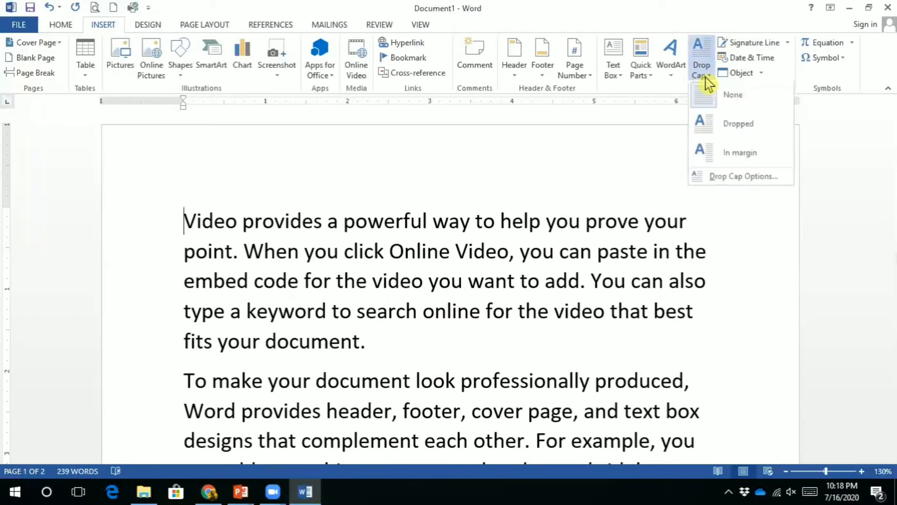
click(720, 125)
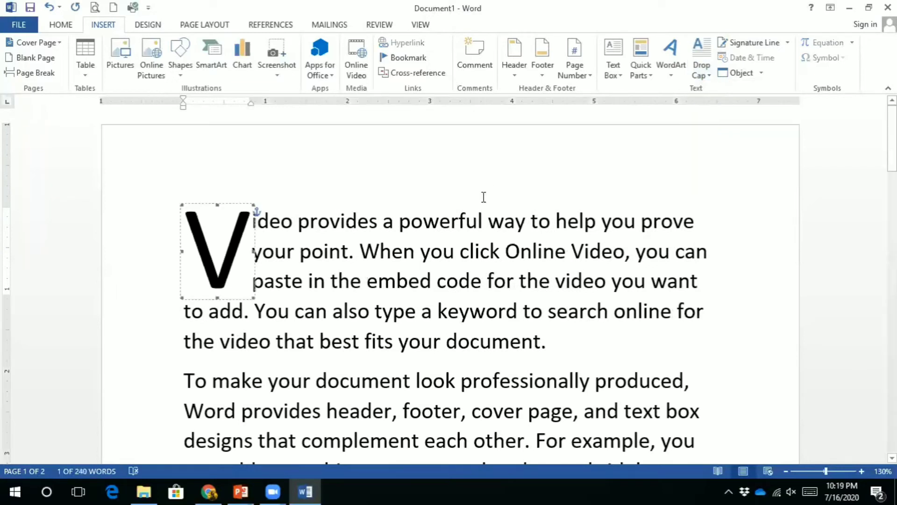
click(474, 177)
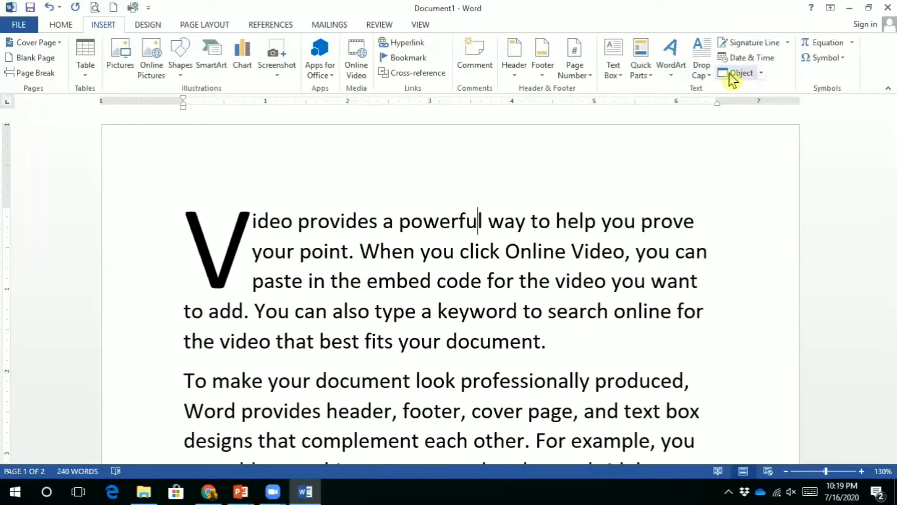
click(706, 78)
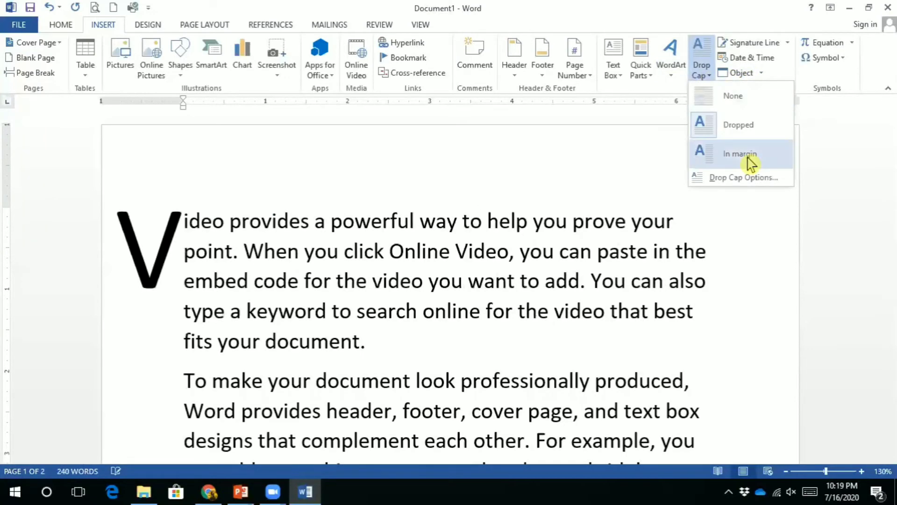
click(748, 159)
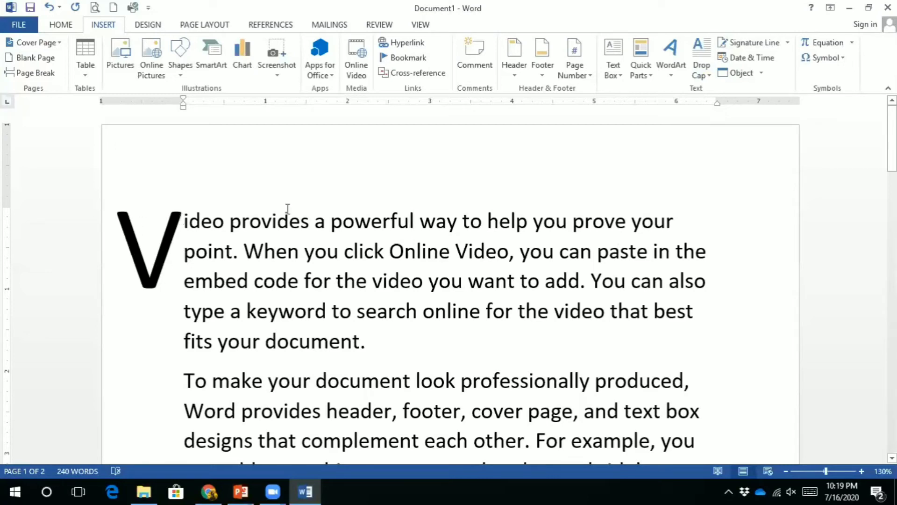
Return the V to a three-line Dropped capital and select the first lines beside it
click(700, 78)
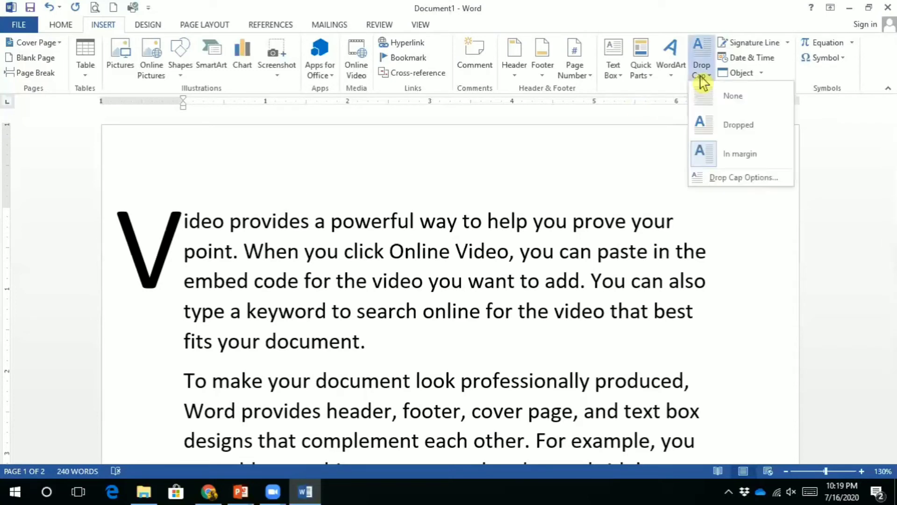
click(711, 130)
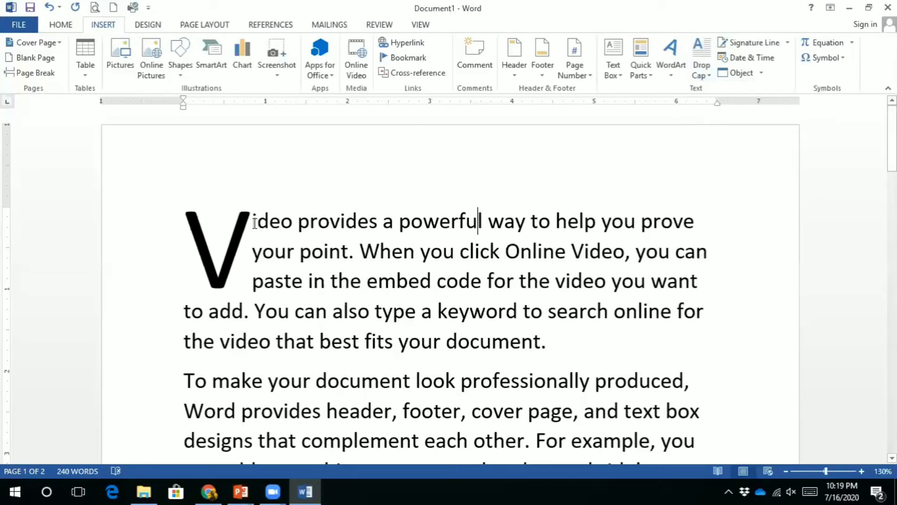
drag(254, 223, 717, 282)
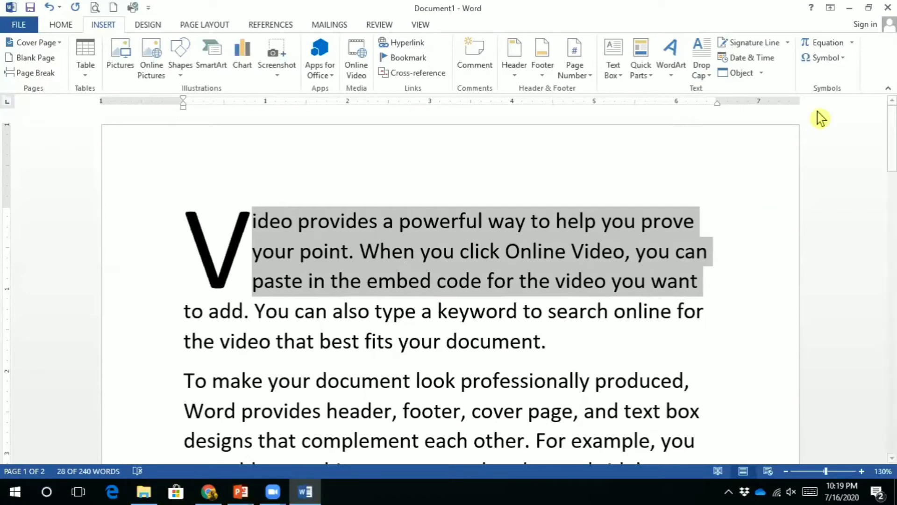
click(710, 80)
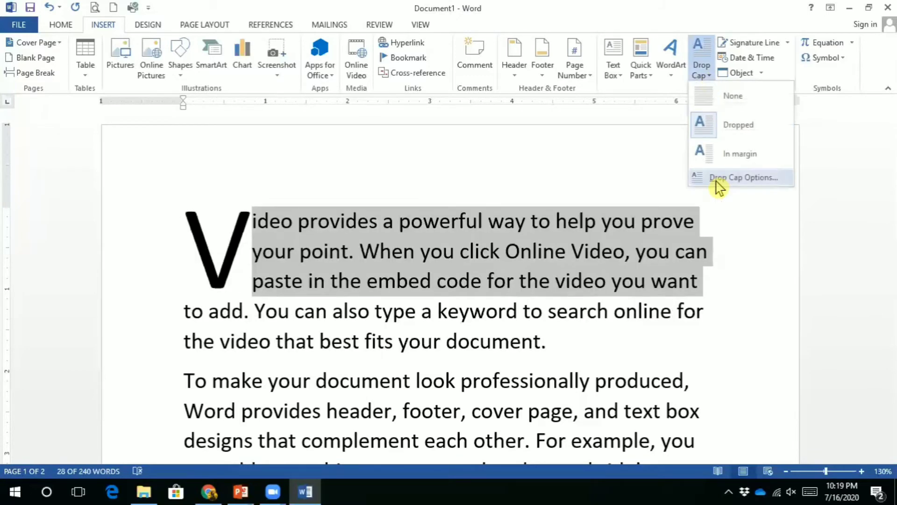
click(721, 180)
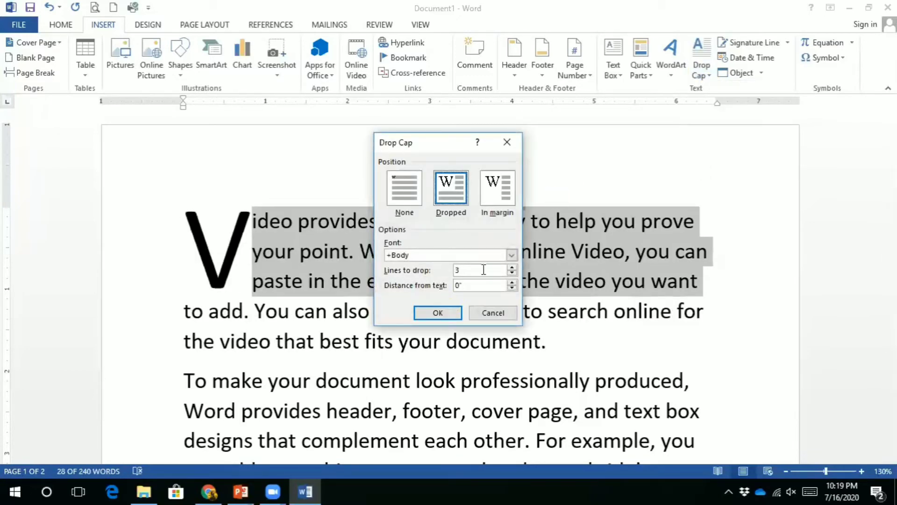
click(512, 268)
drag(472, 269, 436, 278)
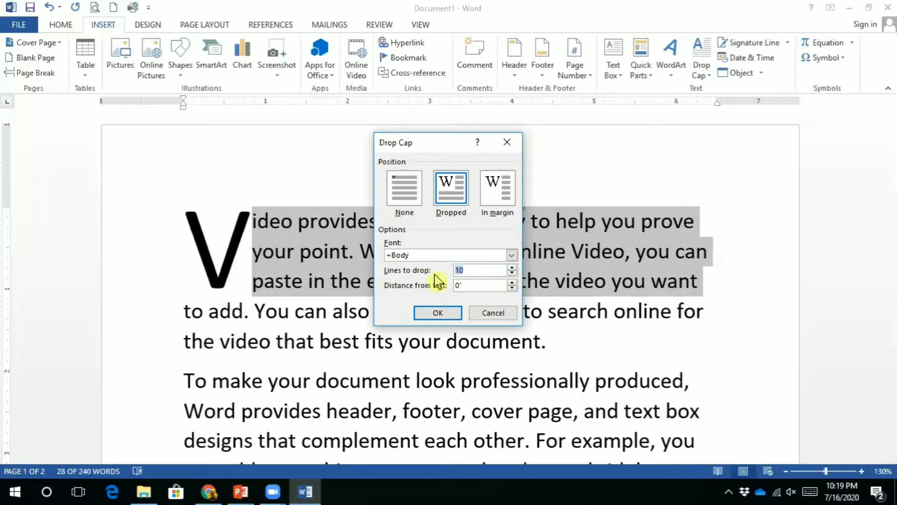
click(437, 320)
mouse_move(892, 143)
mouse_down()
mouse_move(892, 170)
mouse_move(892, 155)
mouse_up()
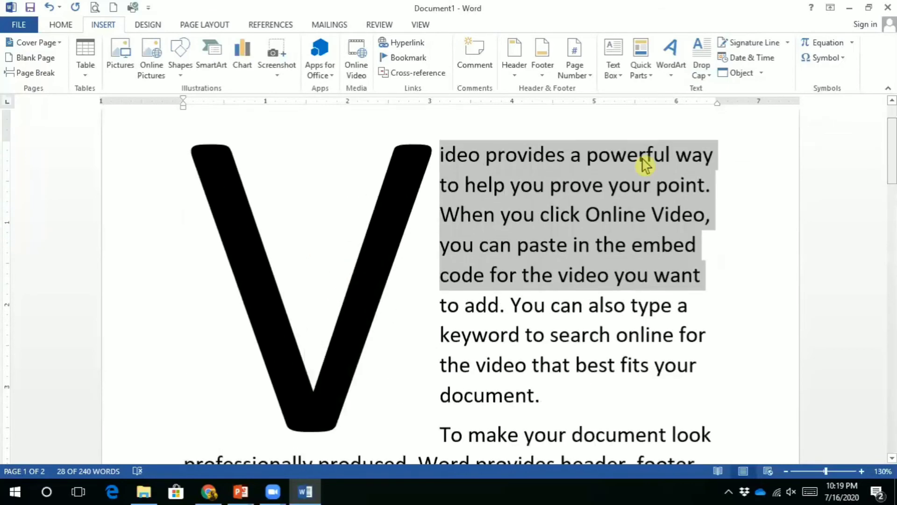
click(444, 154)
drag(455, 157, 482, 405)
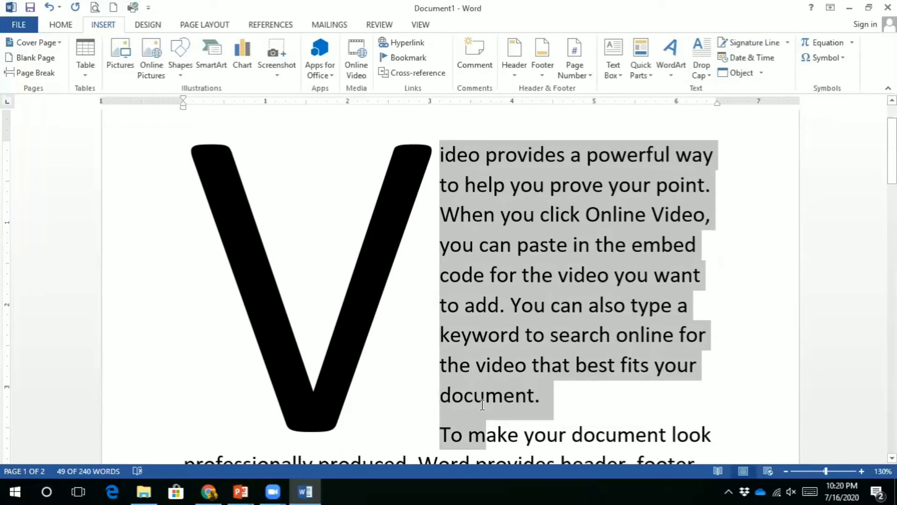
key(ctrl+z)
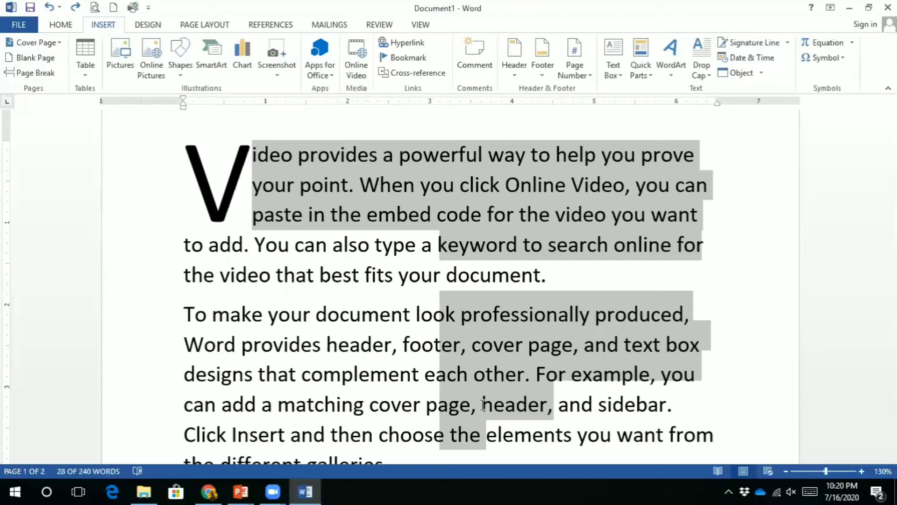
Deselect the first paragraph and place the insertion point on page 2 below the text
click(728, 258)
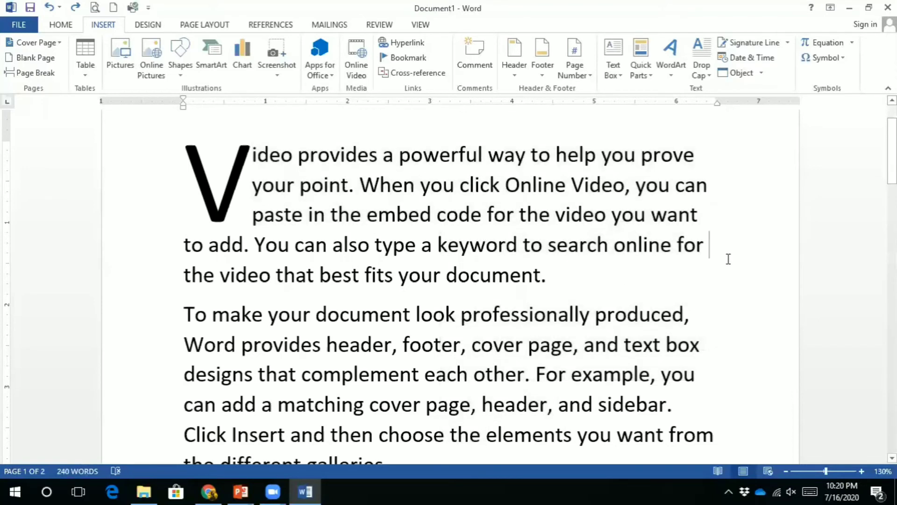
drag(892, 139, 892, 335)
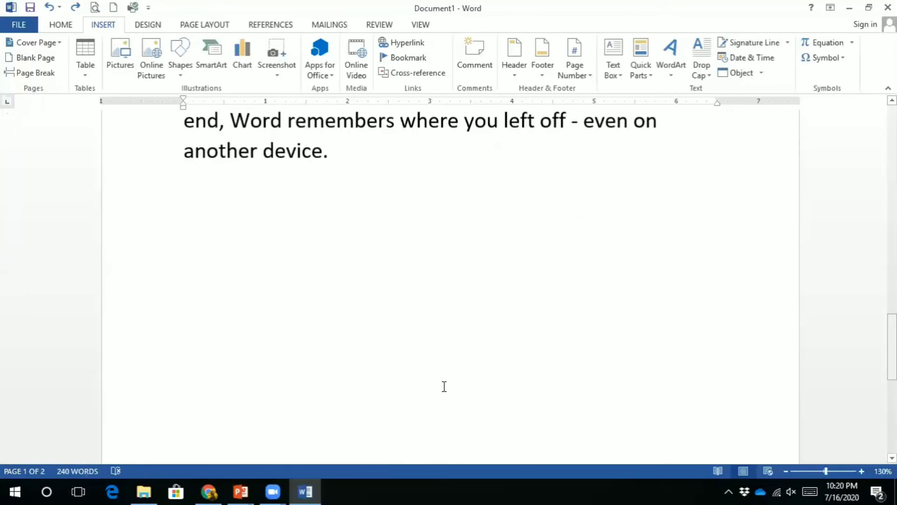
click(250, 275)
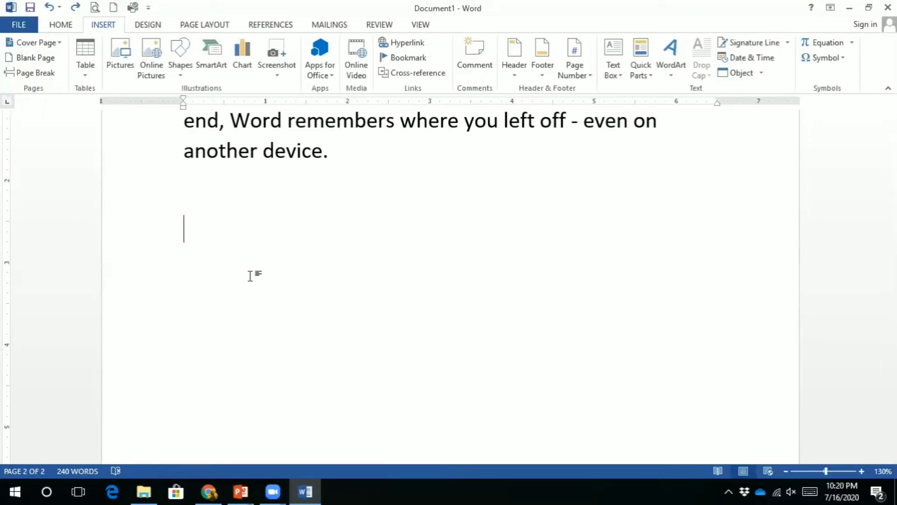
Insert a signature line with the suggested signer's name and the title Manager
click(749, 44)
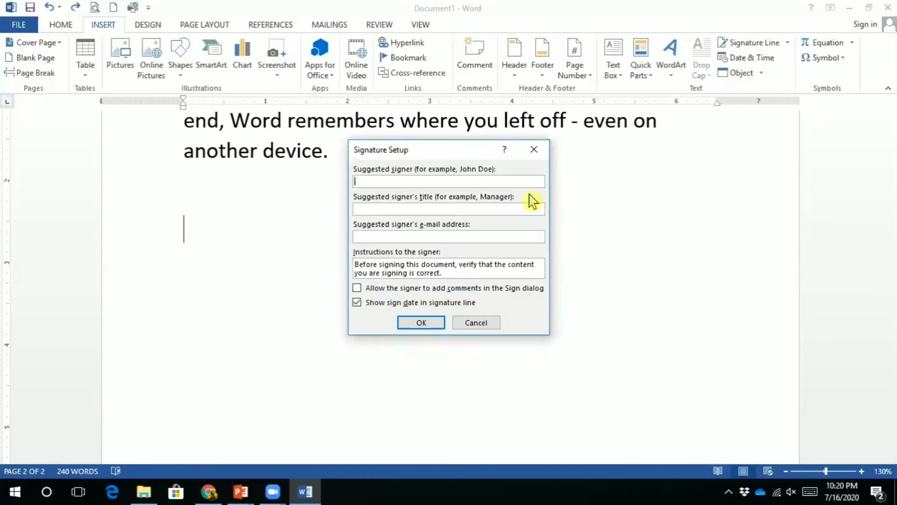
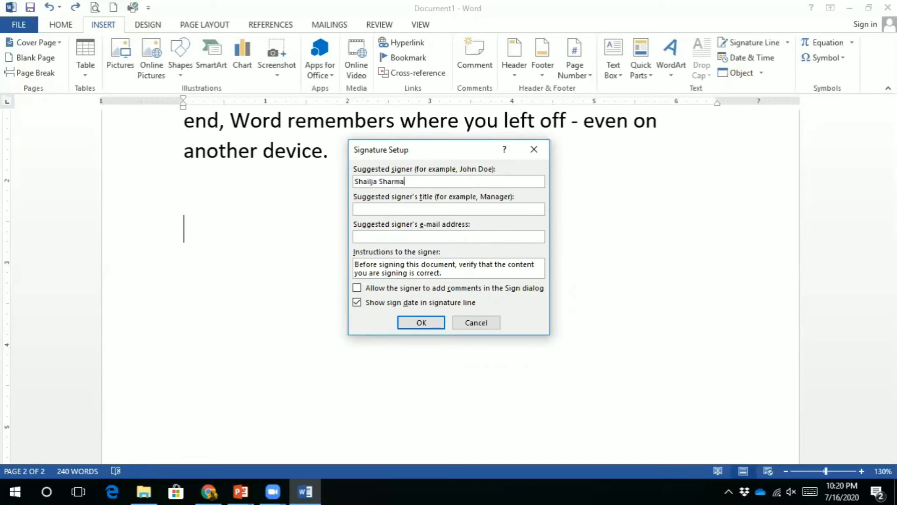
click(432, 209)
text(Manager)
click(457, 238)
click(436, 324)
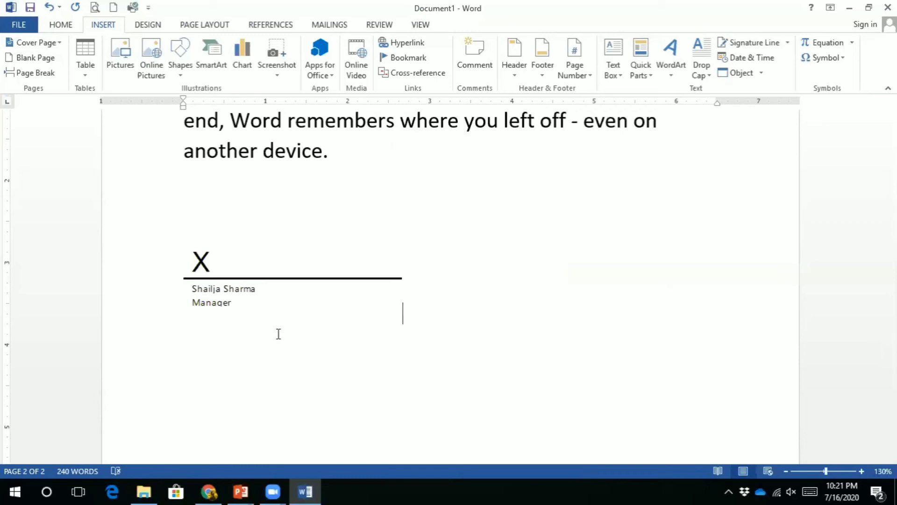
Select and delete all of the document's content
key(ctrl+a)
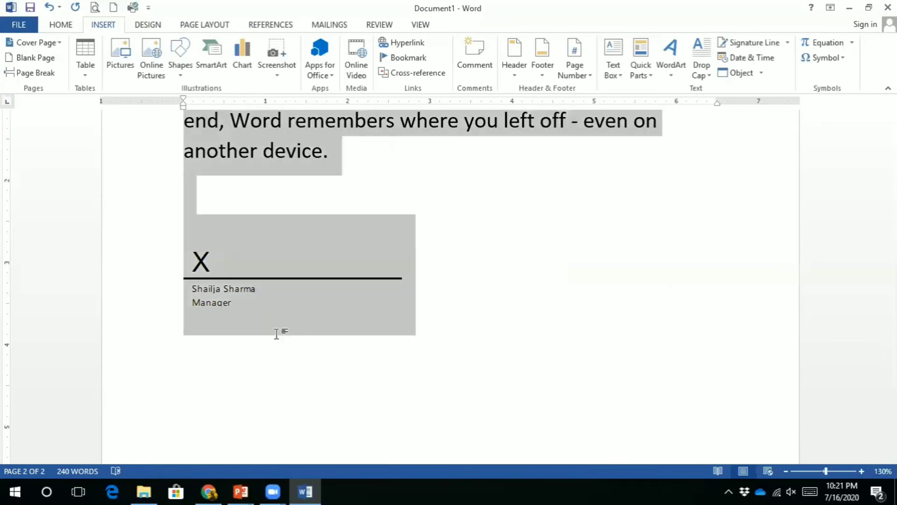
key(Delete)
drag(891, 187, 891, 153)
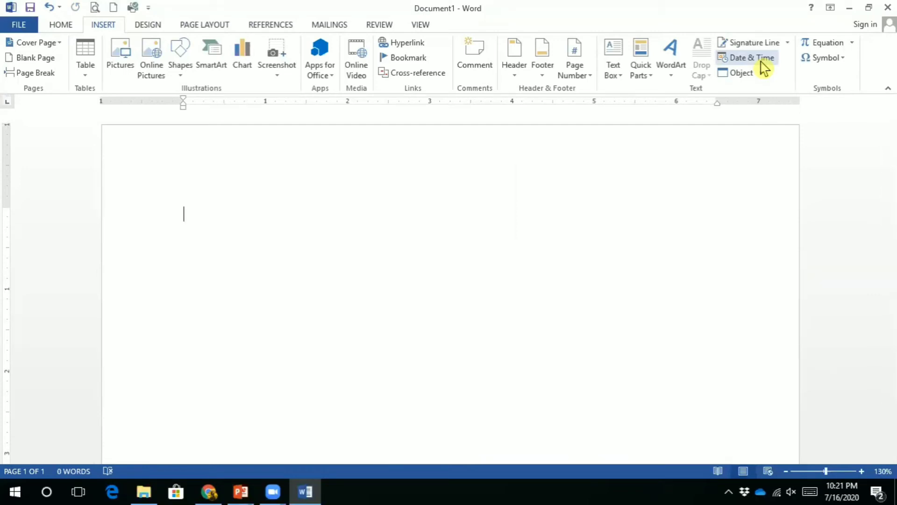
Insert the date in July 16, 2020 format on its own line, then open Insert Object
click(747, 58)
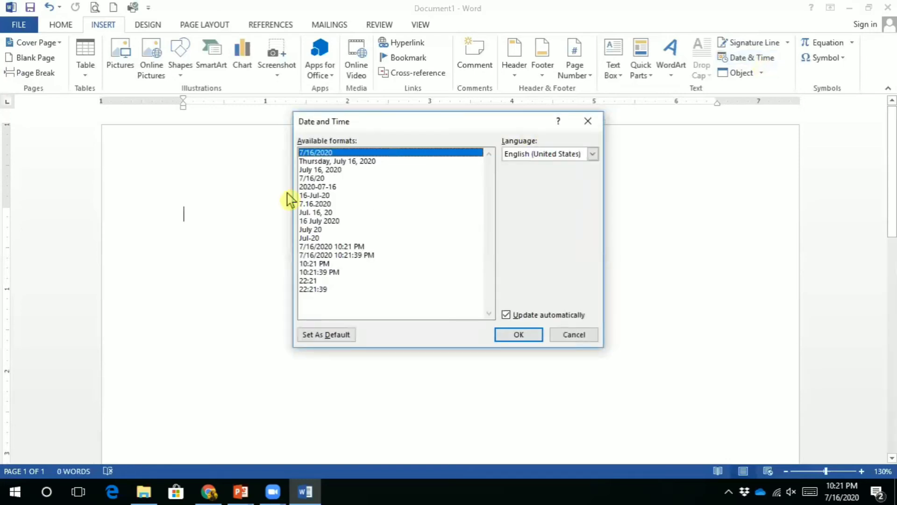
click(328, 162)
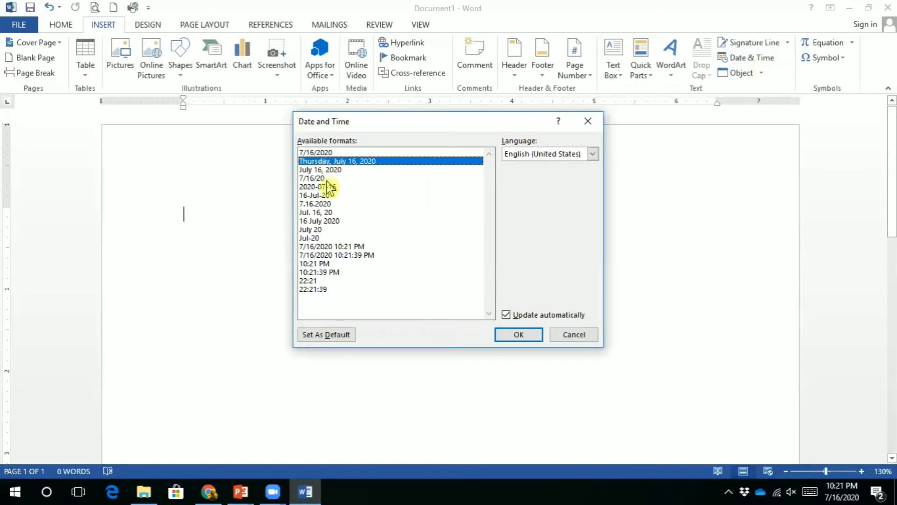
click(327, 179)
click(328, 169)
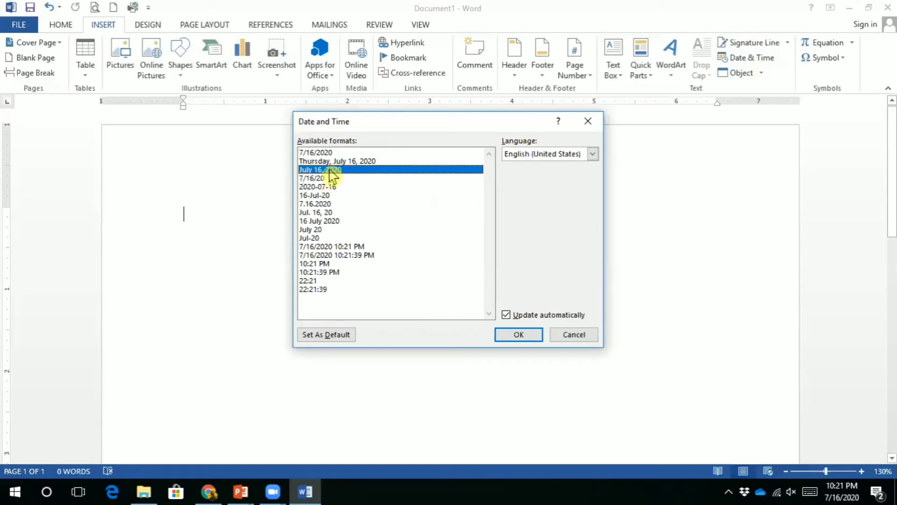
click(520, 339)
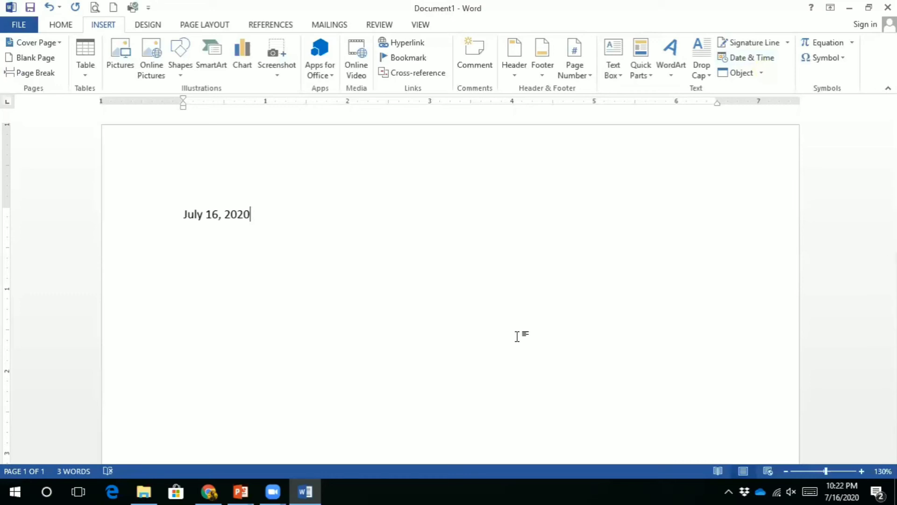
key(Return)
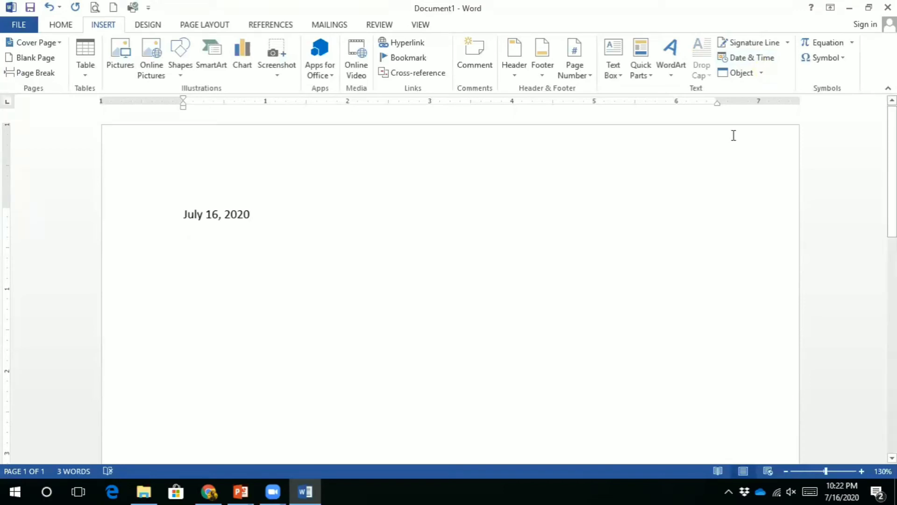
click(743, 73)
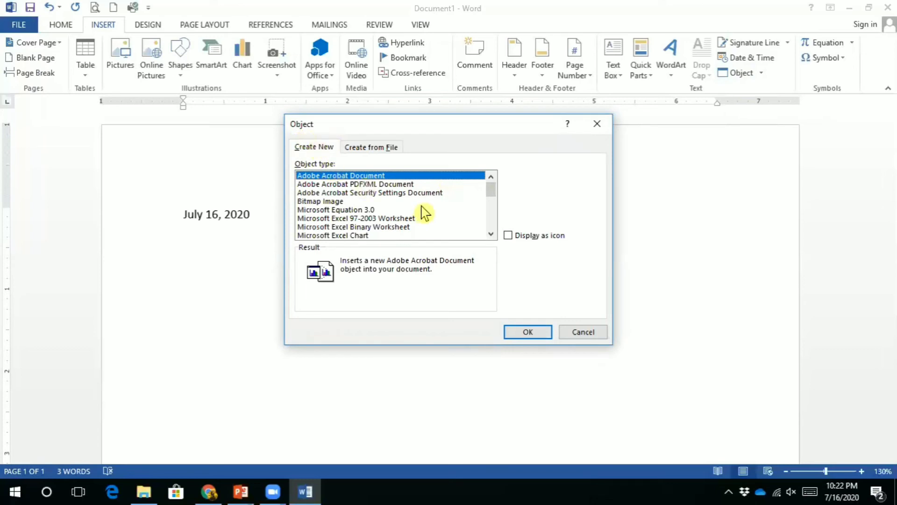
Embed a new blank Microsoft Excel Worksheet object below the date
scroll(493, 192, down, 1)
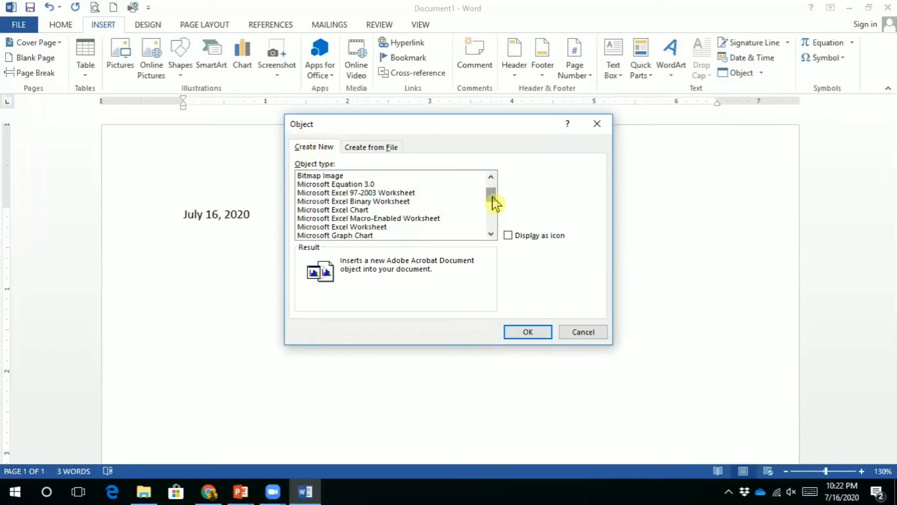
click(362, 226)
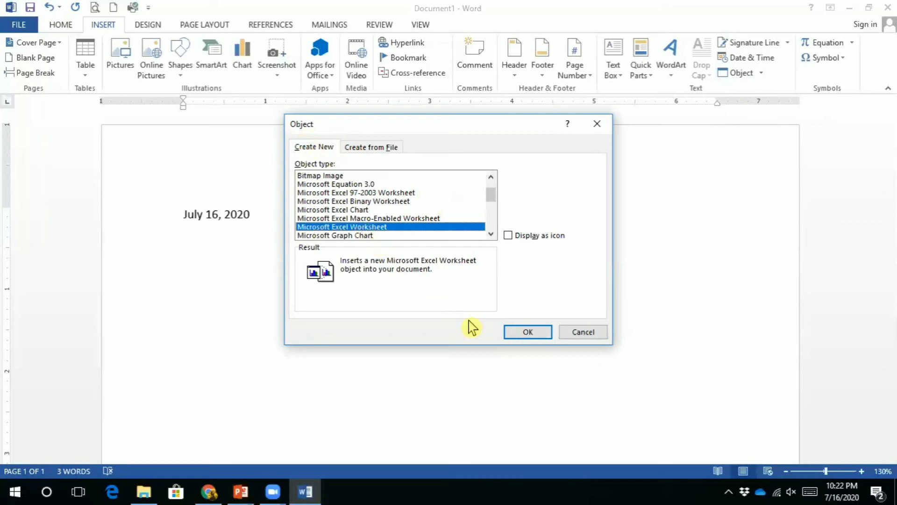
click(512, 332)
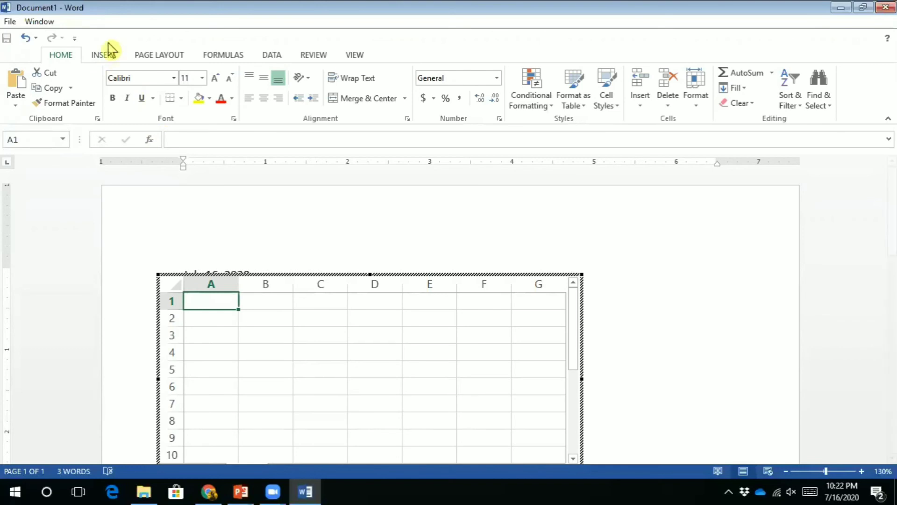
Browse the worksheet's Insert, Page Layout and Formulas ribbons, returning to Home
click(104, 63)
click(162, 59)
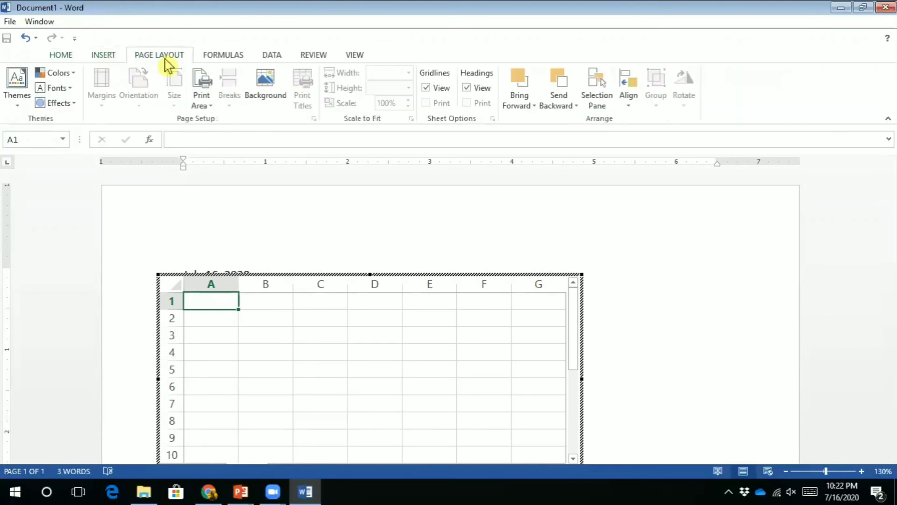
click(243, 53)
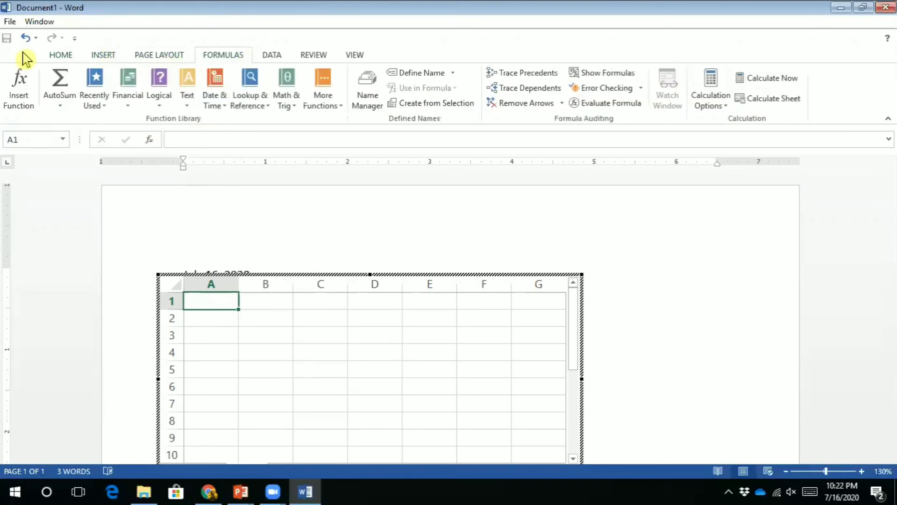
click(65, 55)
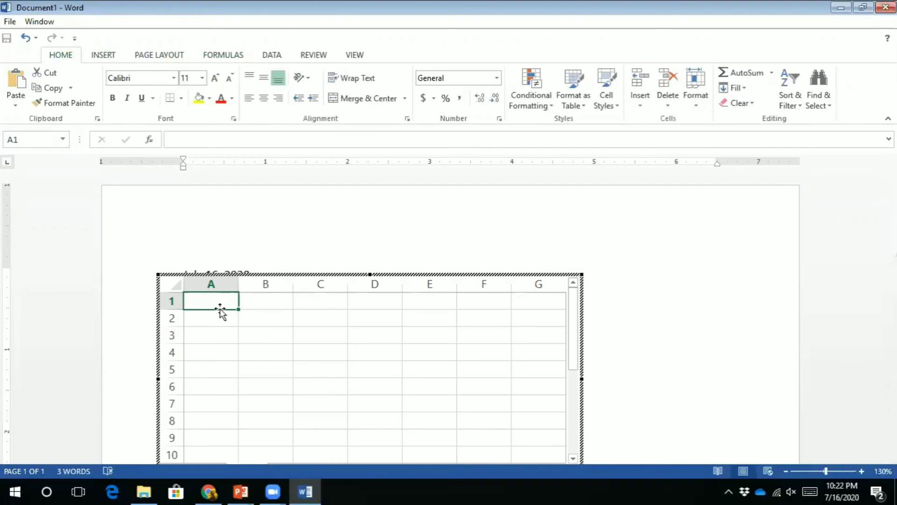
Enter name, a, b and c down column A, then return to the document
text(name)
key(Return)
text(a)
key(Return)
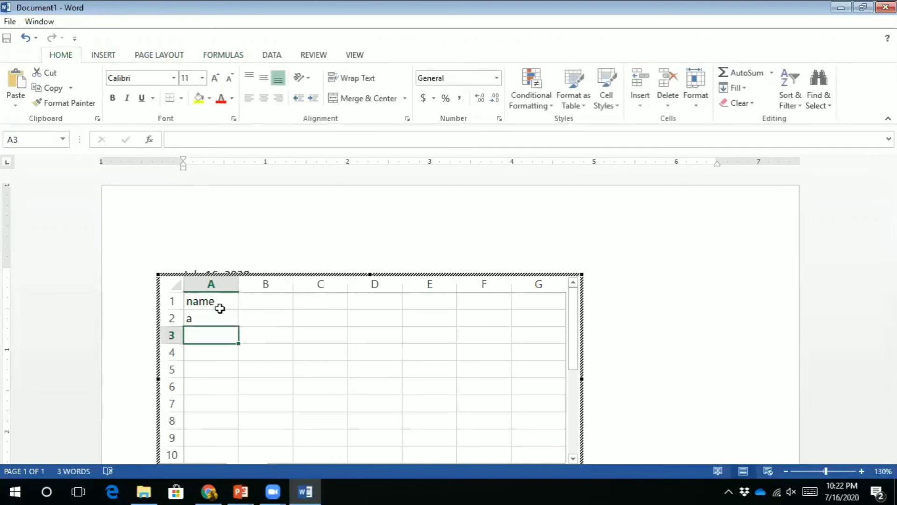
text(b)
key(Return)
text(c)
key(Return)
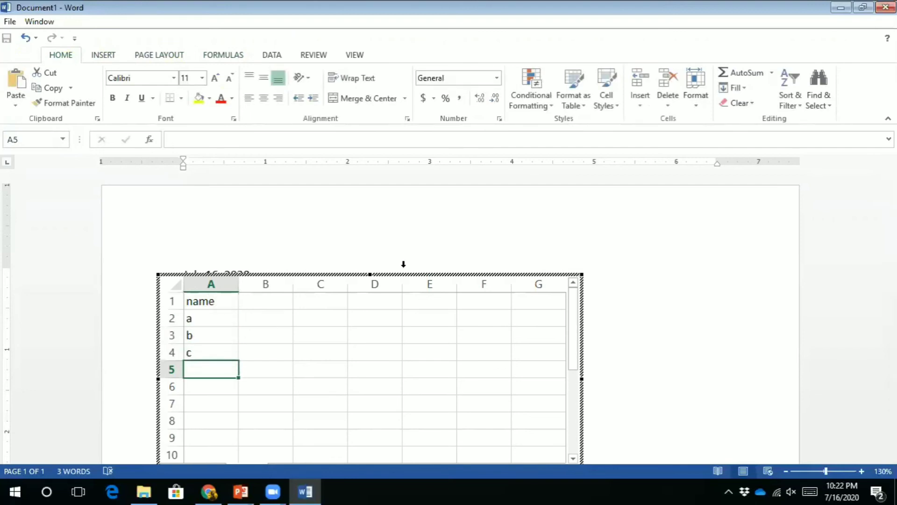
click(691, 283)
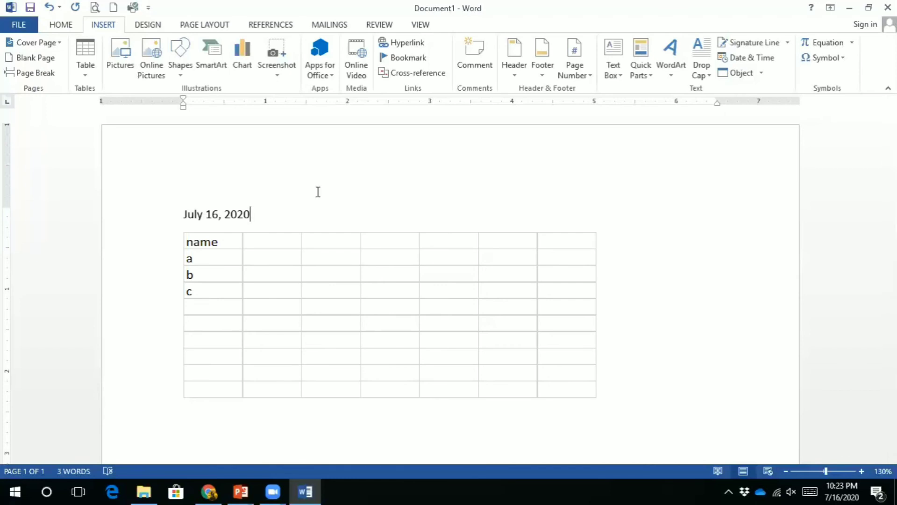
Resize the embedded worksheet wider and taller so columns through K show, then exit it
double_click(230, 271)
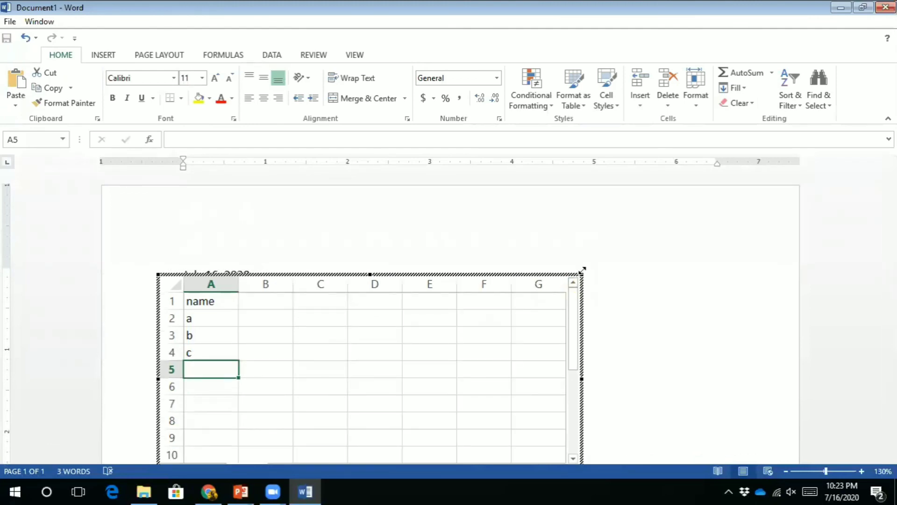
drag(582, 273, 780, 202)
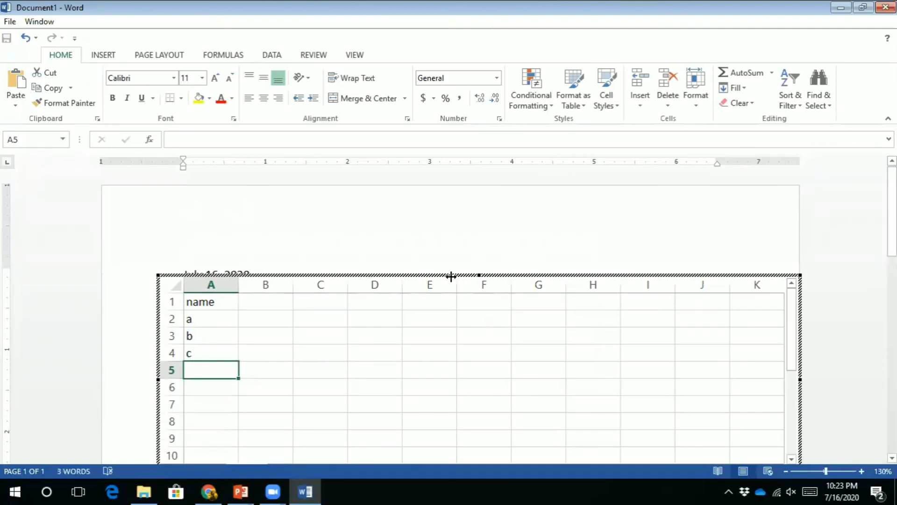
drag(479, 275, 471, 212)
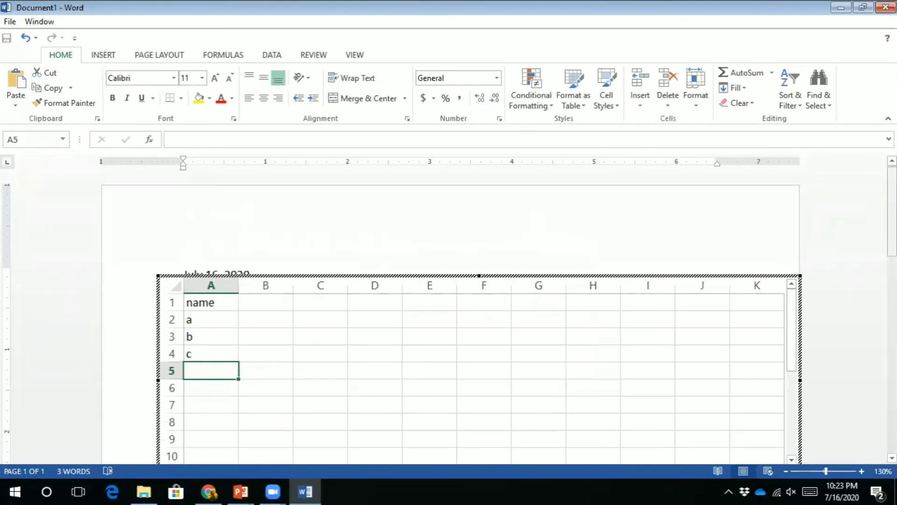
drag(891, 213, 892, 250)
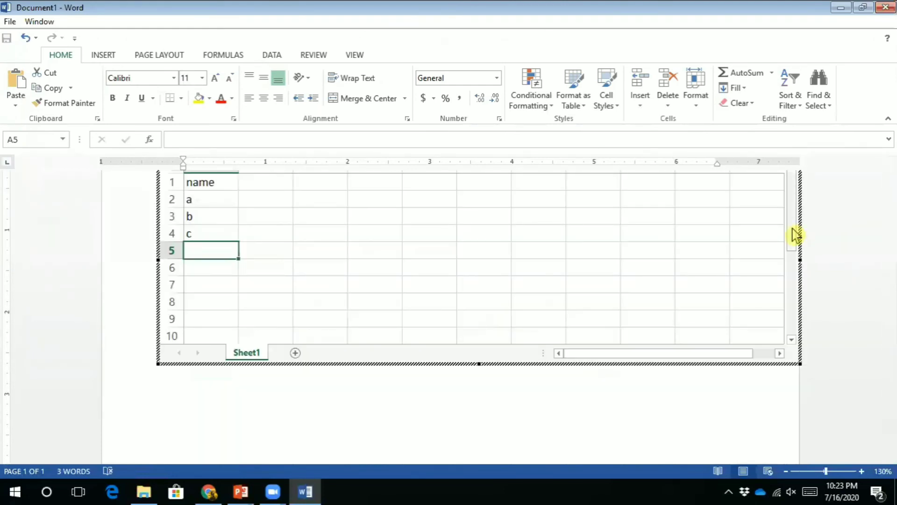
drag(793, 232, 797, 336)
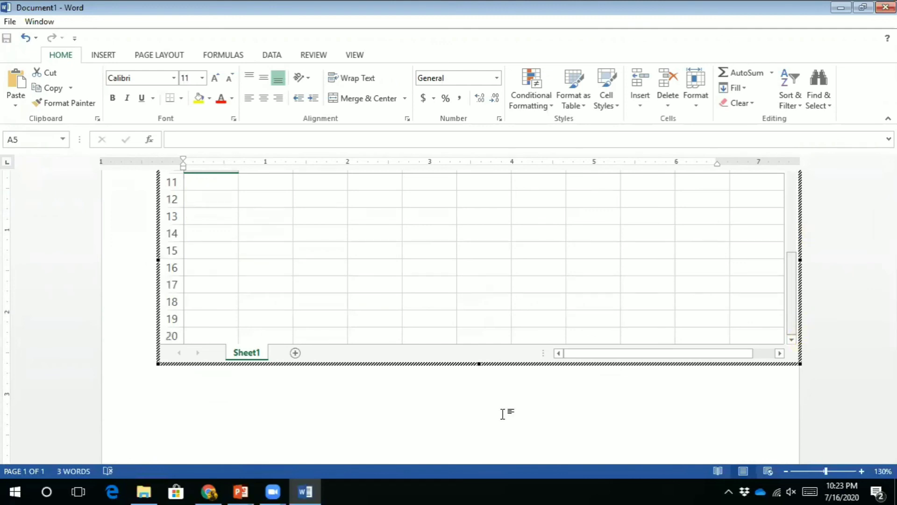
click(601, 402)
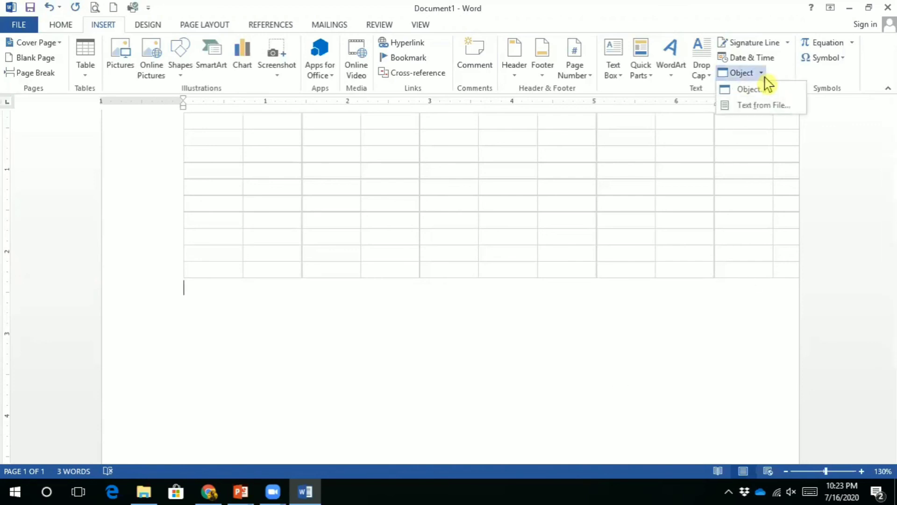
Insert 'Chapter 2 fundamentals of computer.pptx' from Desktop\9th Class as a linked slide object
click(739, 90)
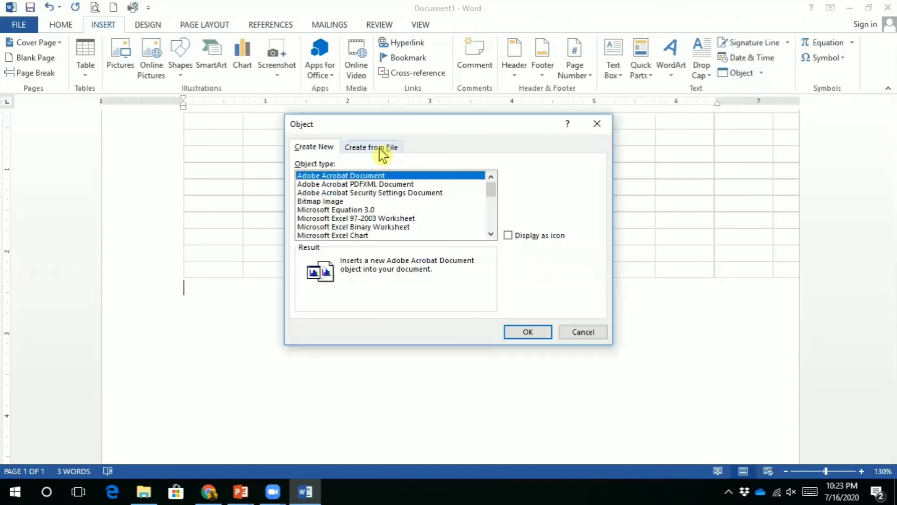
click(381, 148)
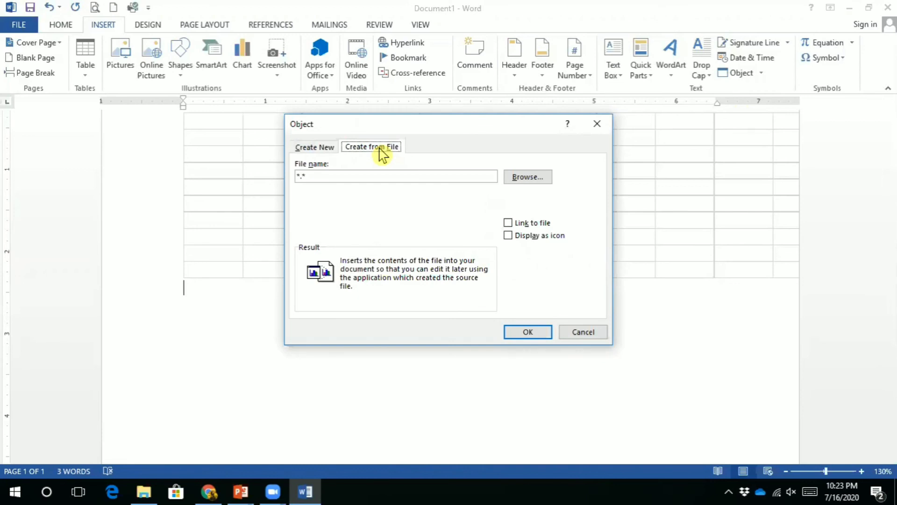
click(514, 179)
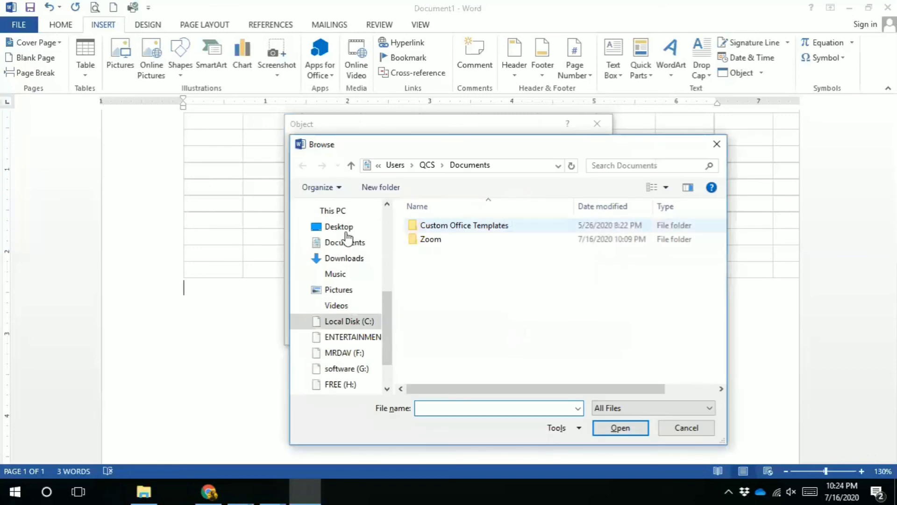
click(343, 227)
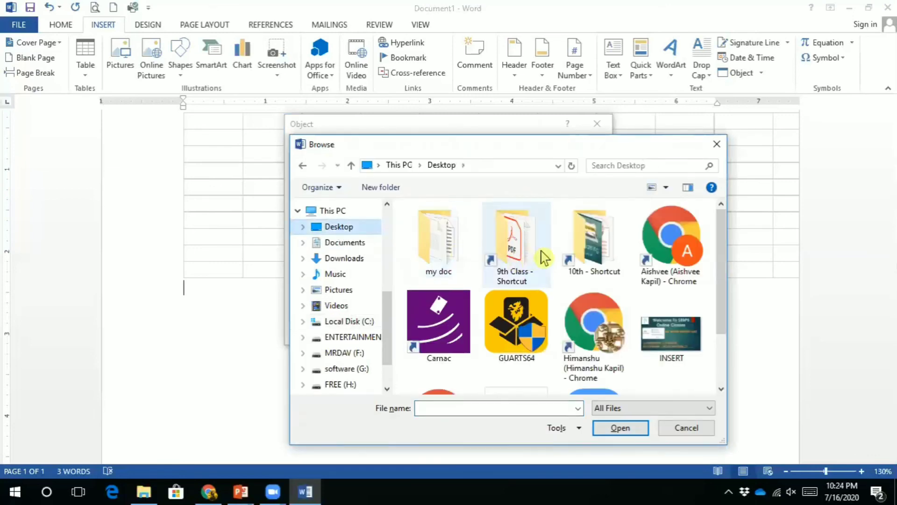
double_click(496, 263)
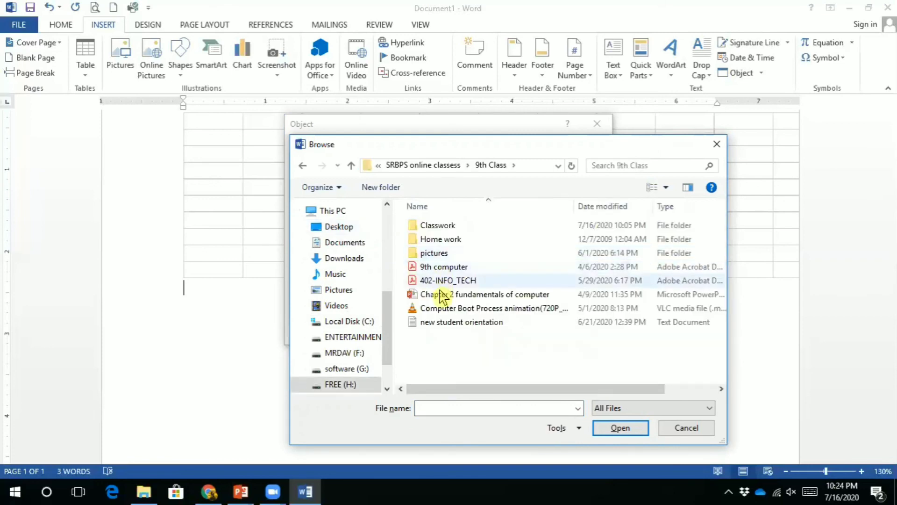
click(444, 298)
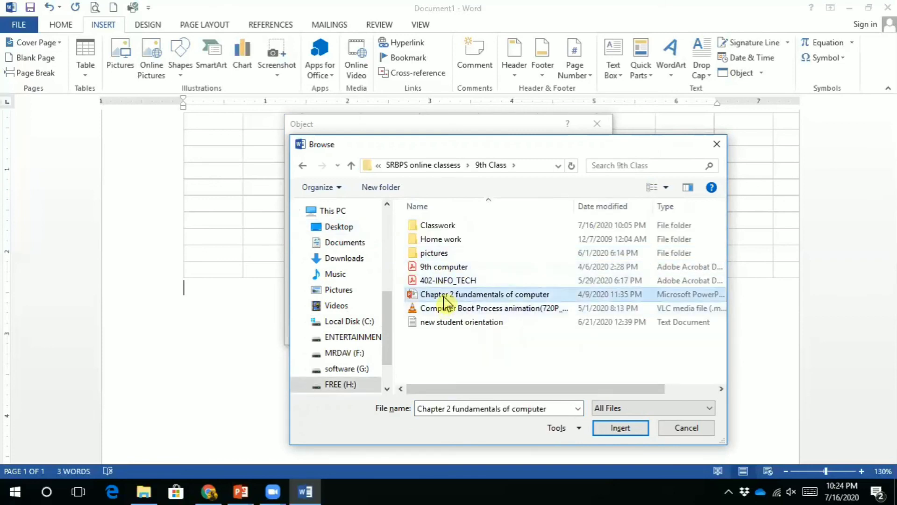
click(617, 432)
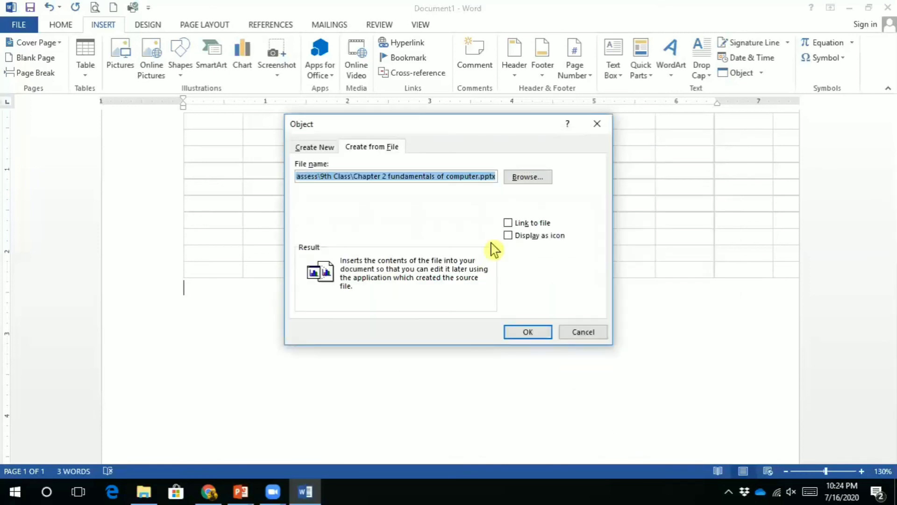
click(509, 224)
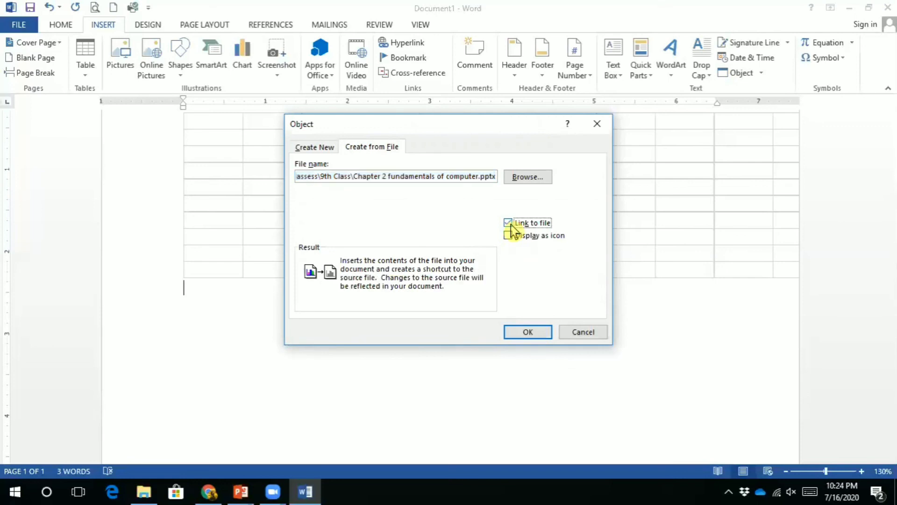
click(527, 333)
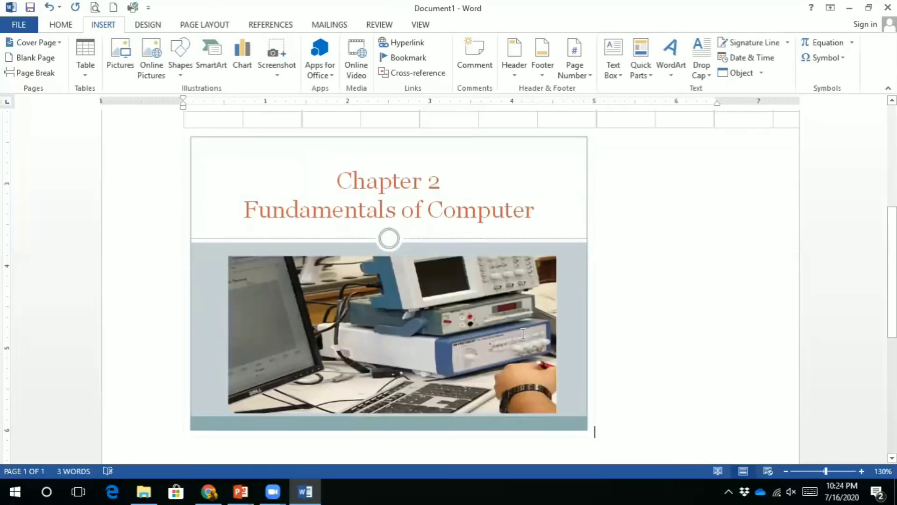
click(459, 337)
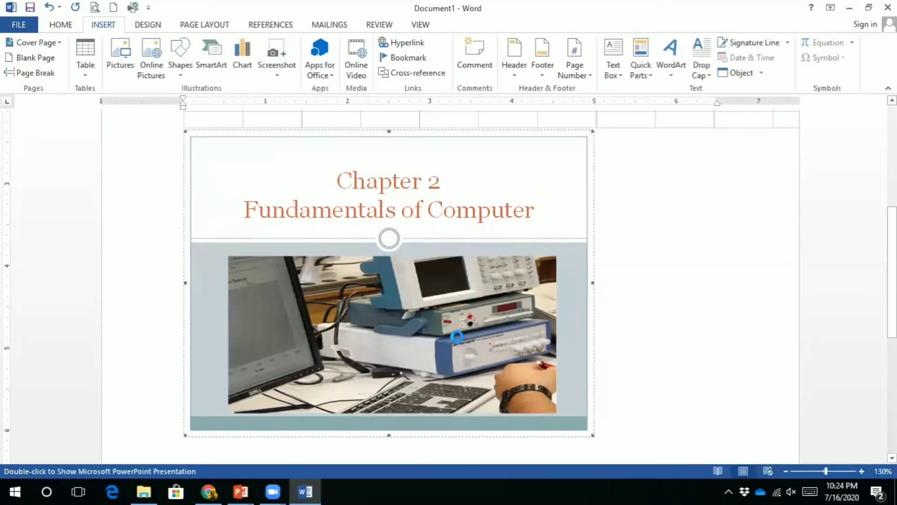
double_click(458, 337)
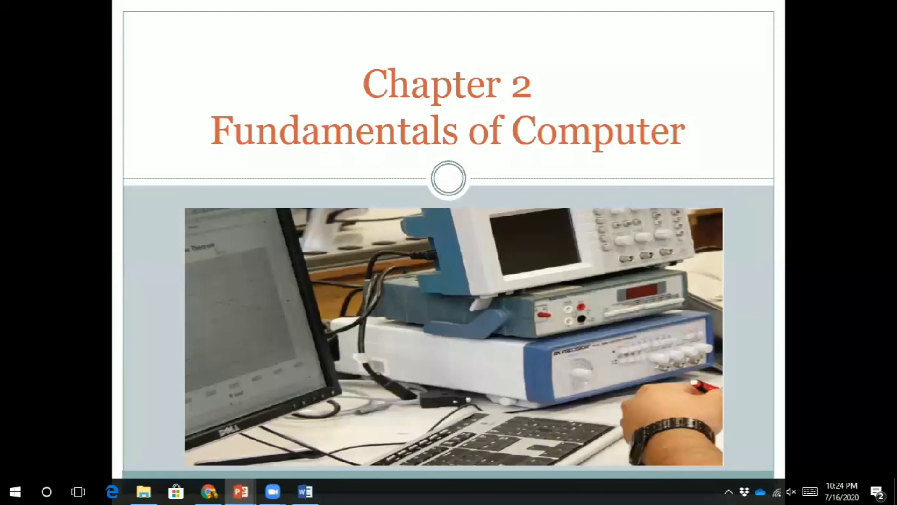
key(Right)
key(Right)
key(Right)
key(Right)
key(Right)
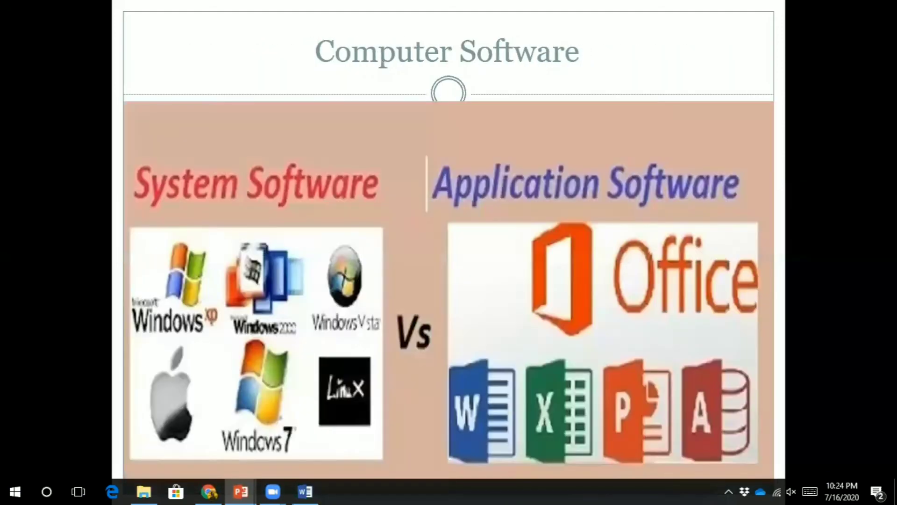
key(Escape)
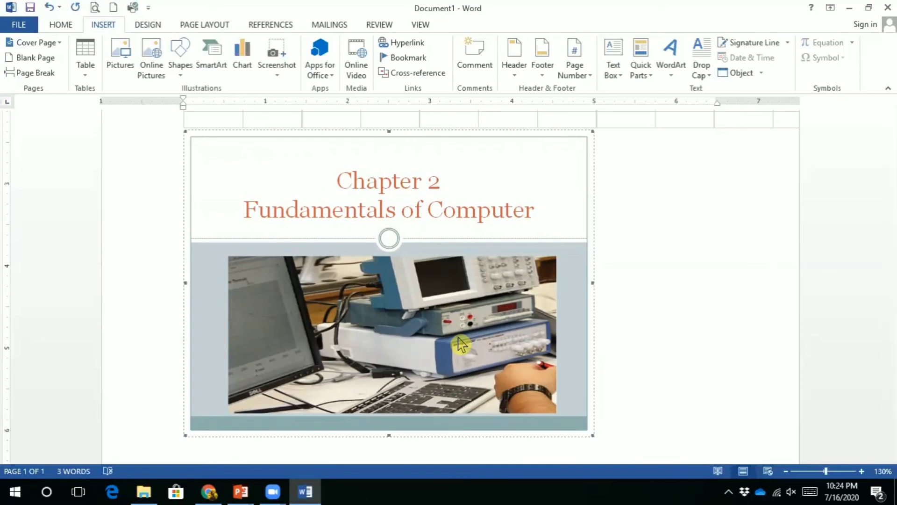
Start a new line below the slide, then open and cancel the Object file browser
click(460, 345)
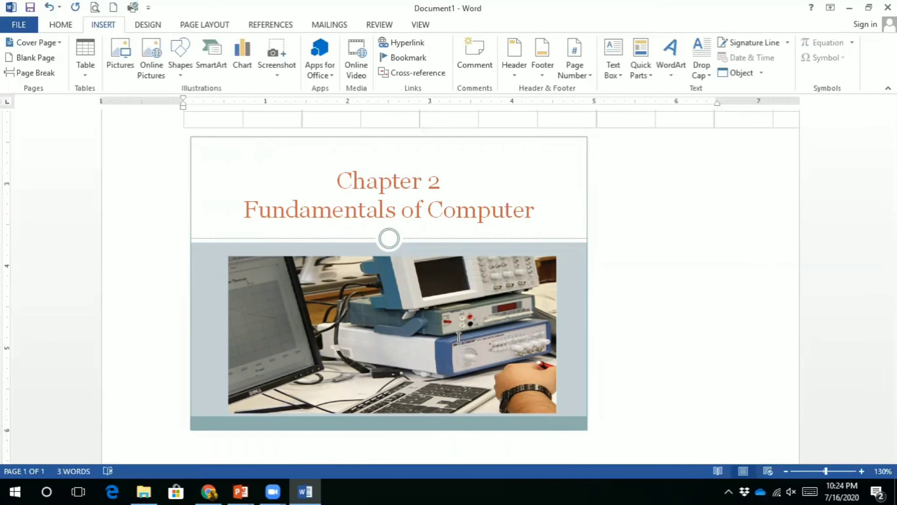
key(Return)
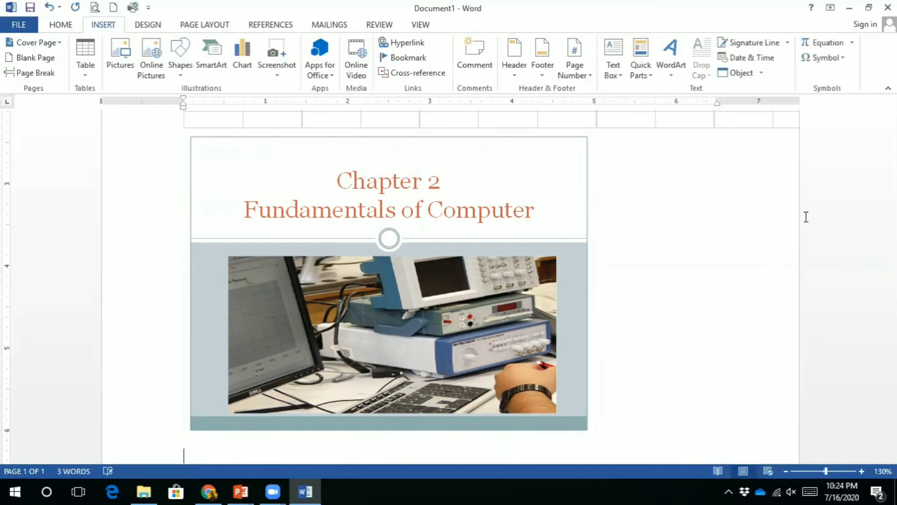
scroll(806, 216, down, 3)
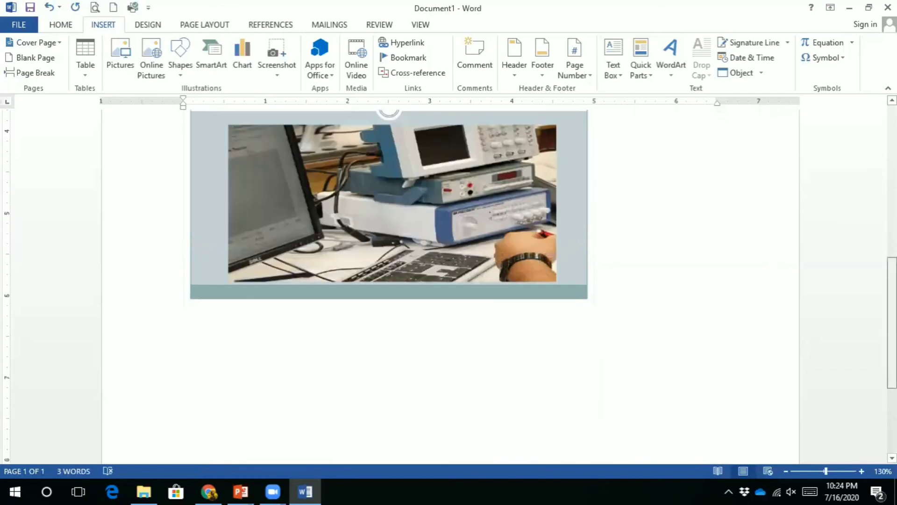
click(761, 73)
click(745, 88)
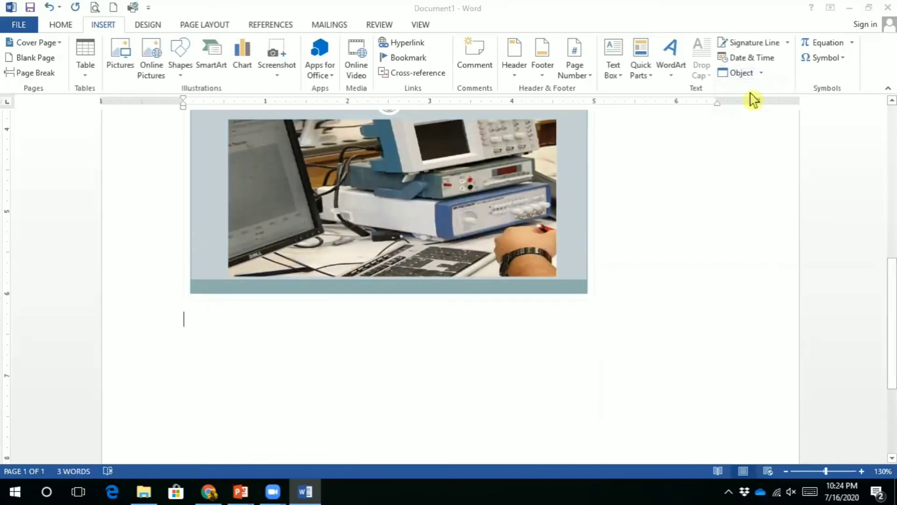
click(371, 147)
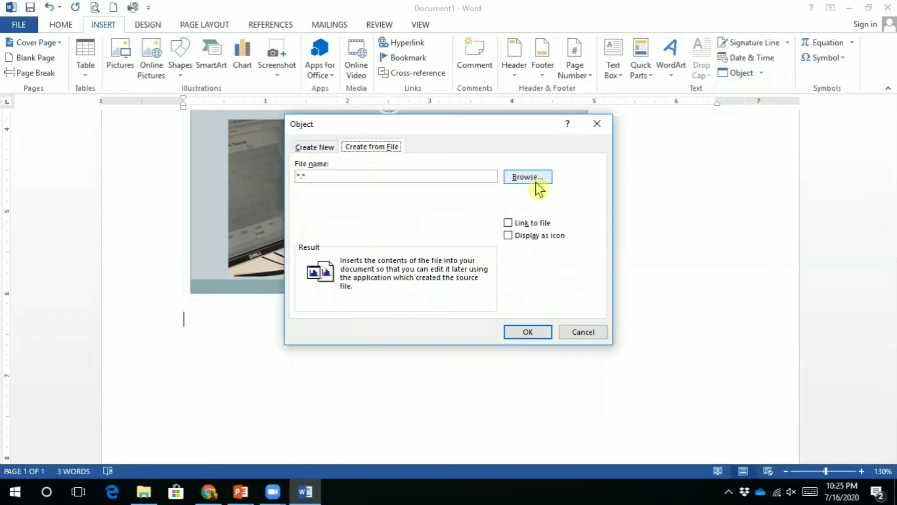
click(536, 182)
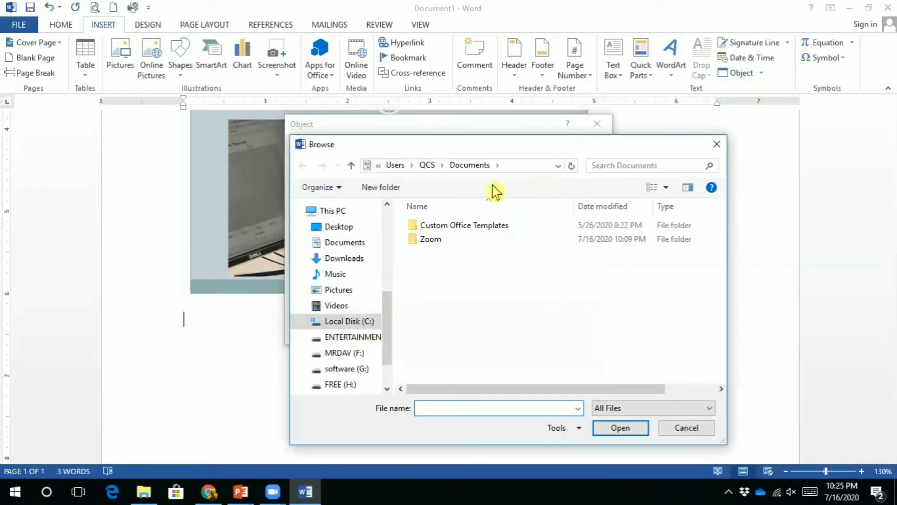
click(717, 144)
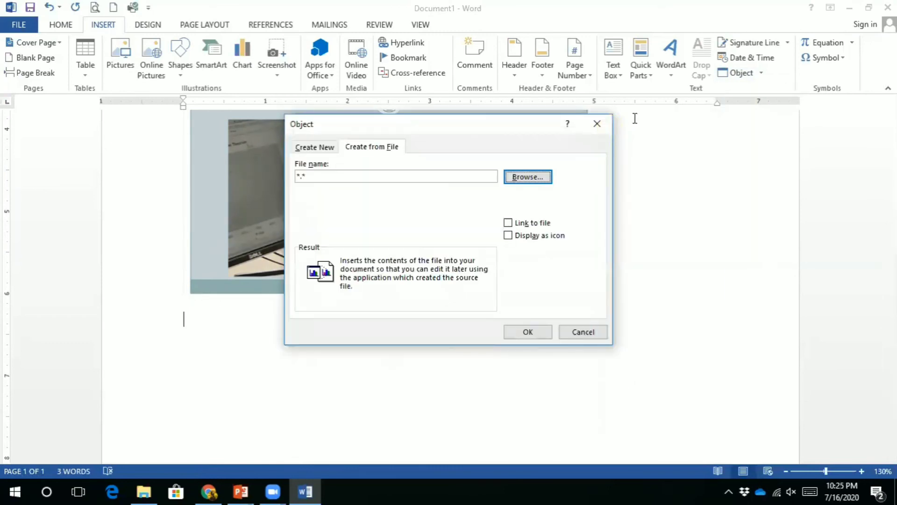
key(Escape)
Insert 'Chapter 2 fundamentals of computer.pptx' from 9th Class displayed as an icon
click(743, 72)
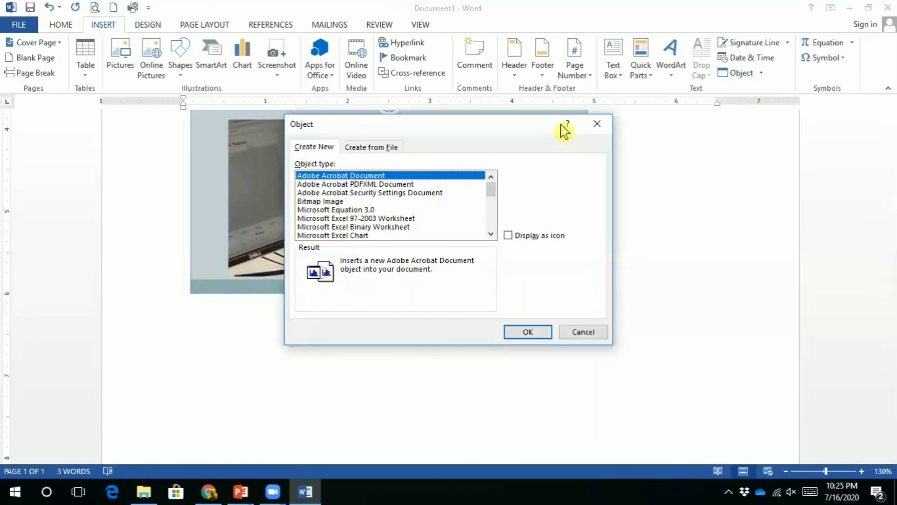
click(375, 148)
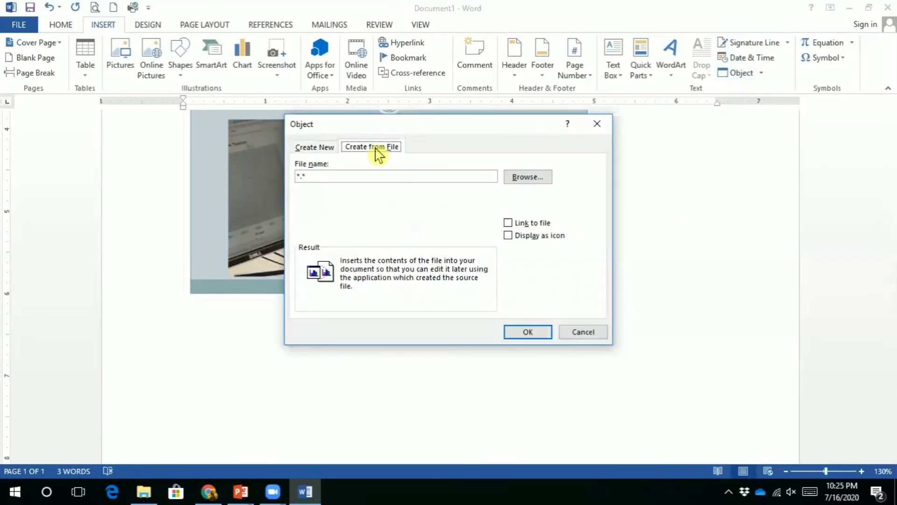
click(535, 182)
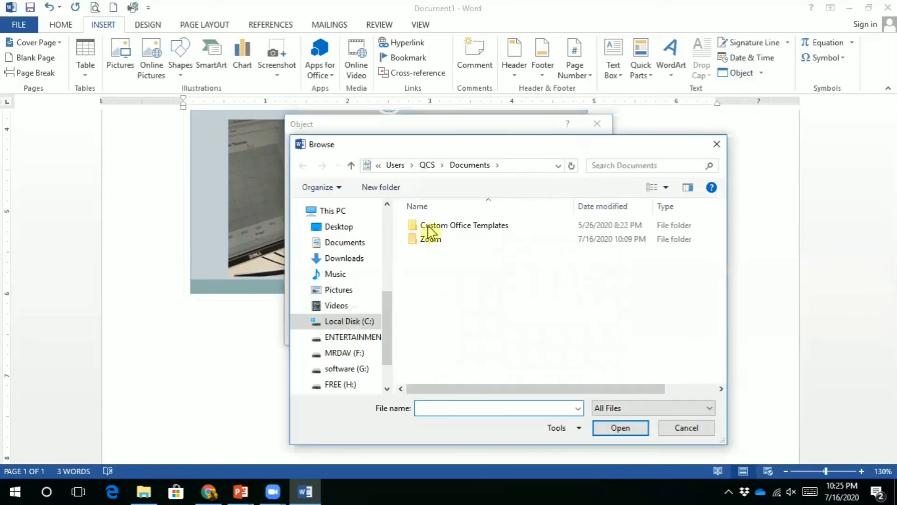
click(350, 232)
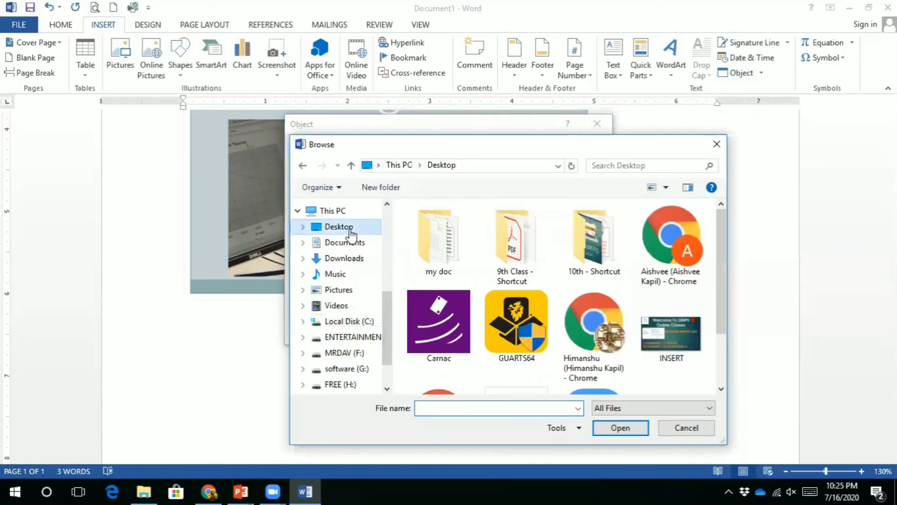
double_click(514, 243)
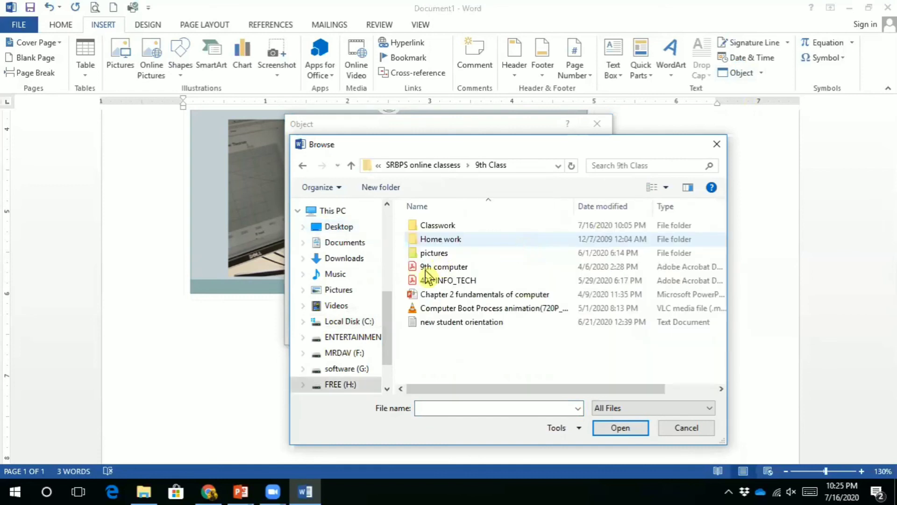
click(429, 294)
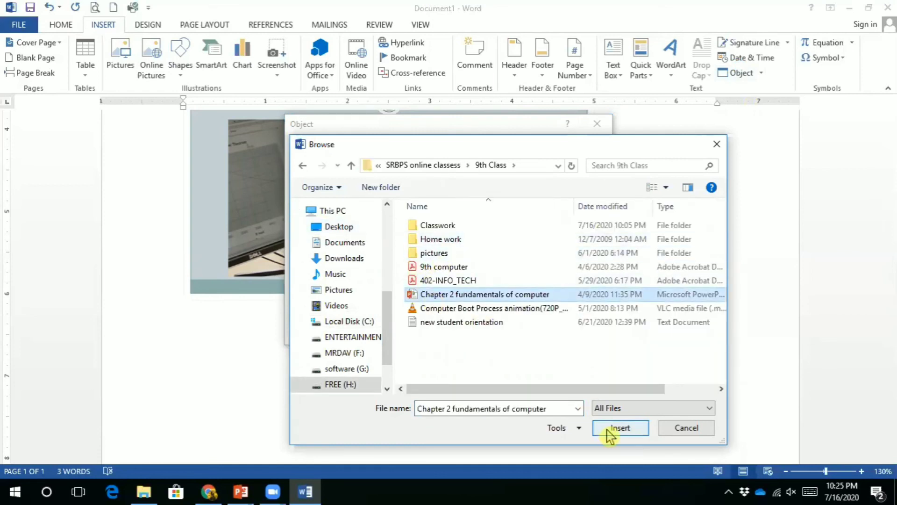
click(620, 427)
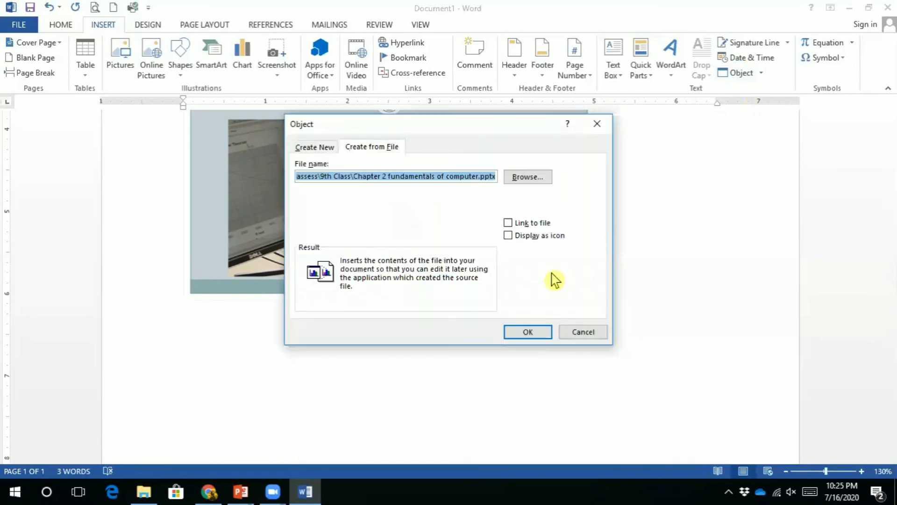
click(509, 236)
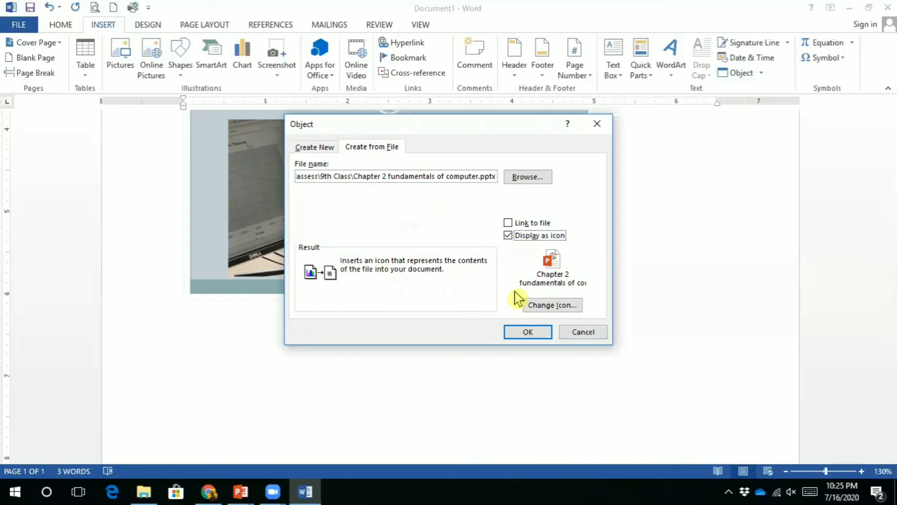
click(523, 334)
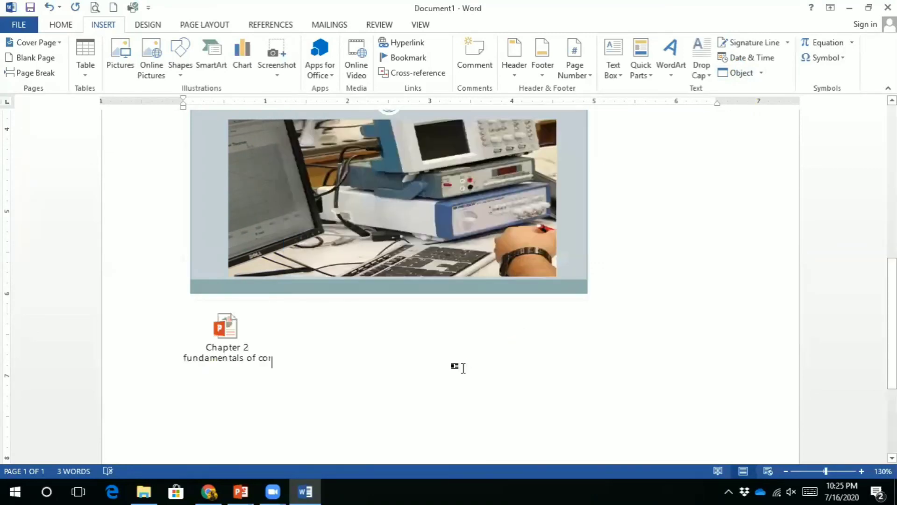